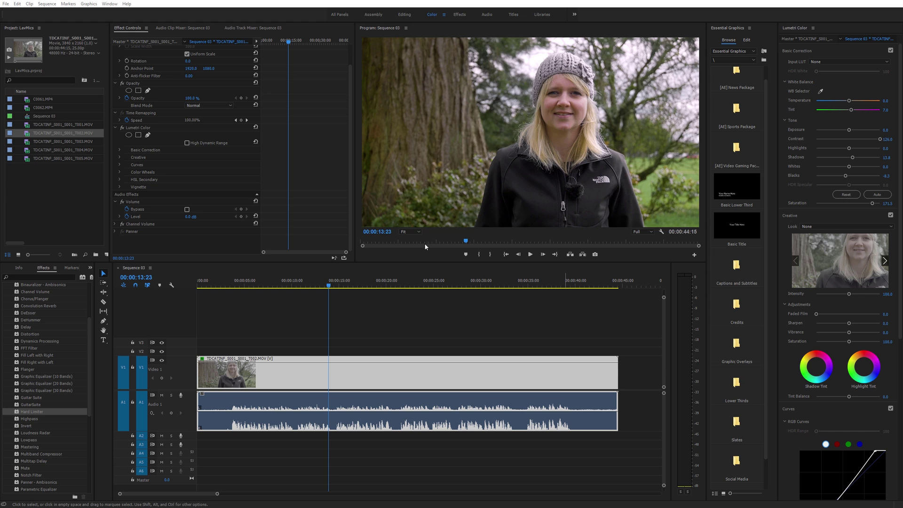
Step: Select the T002 interview clip on the Sequence 03 timeline
click(371, 359)
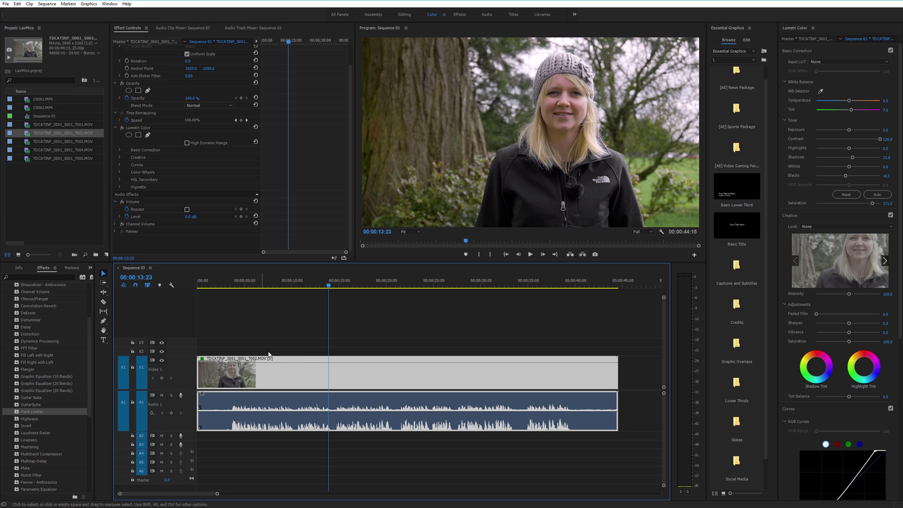
Step: Set the T002 clip's audio channels so the left channel is fed from source channel R
right_click(56, 136)
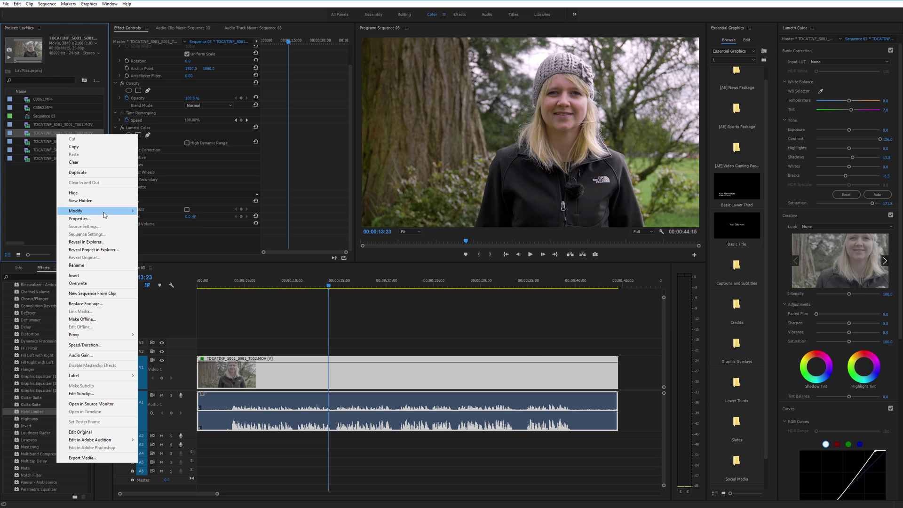
mouse_move(108, 210)
click(167, 219)
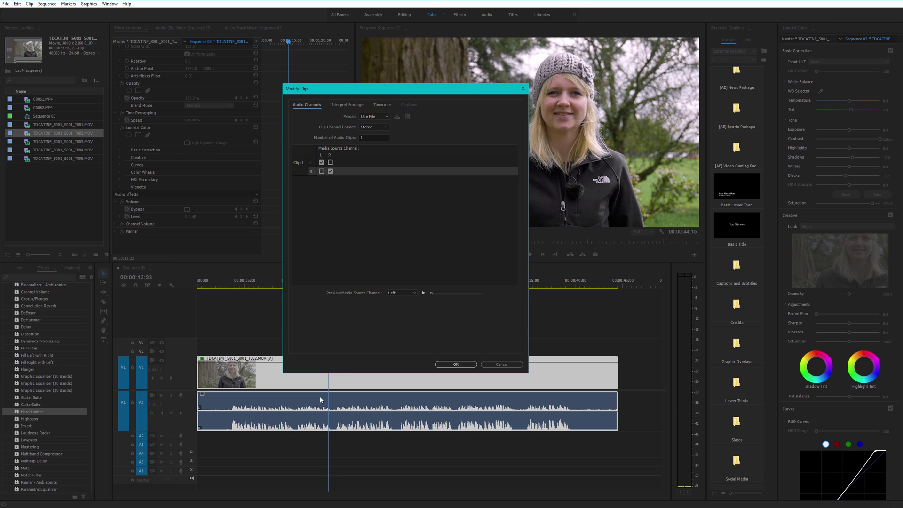
click(330, 162)
click(331, 163)
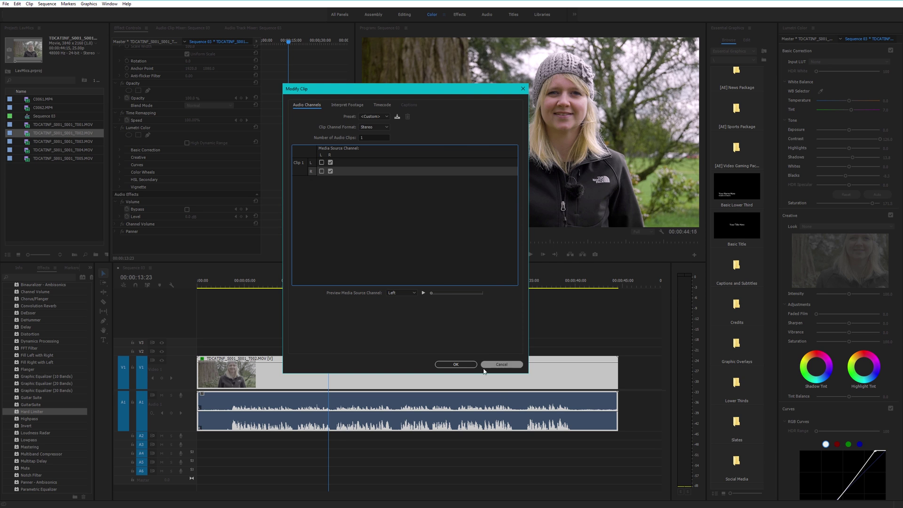
click(456, 364)
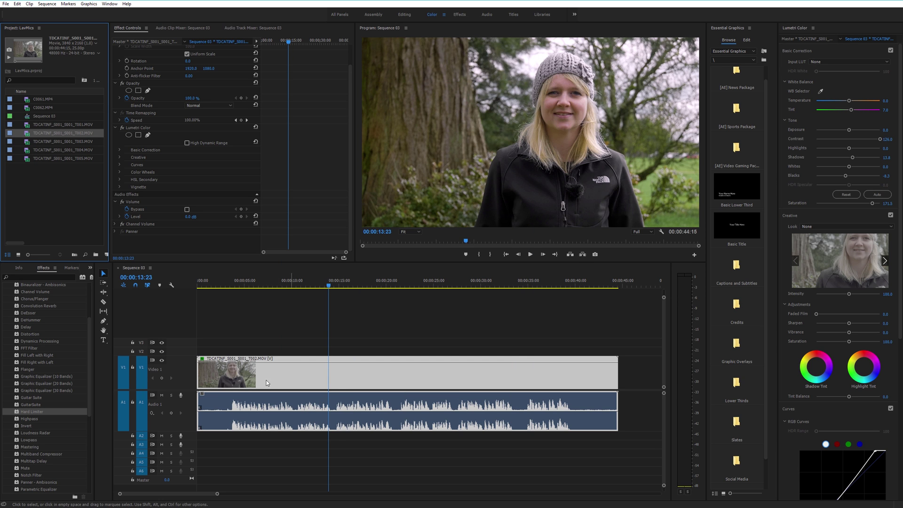
Step: Play the interview audio briefly from about 14 seconds
click(337, 282)
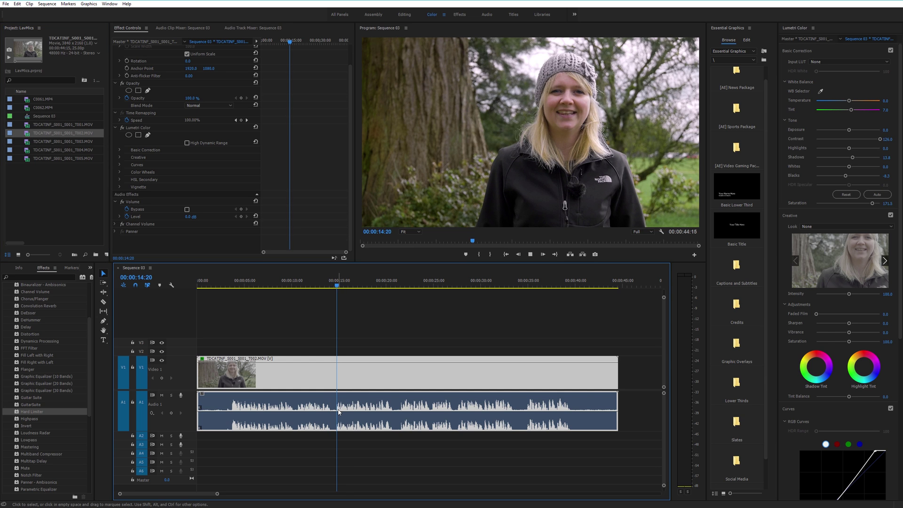
key(space)
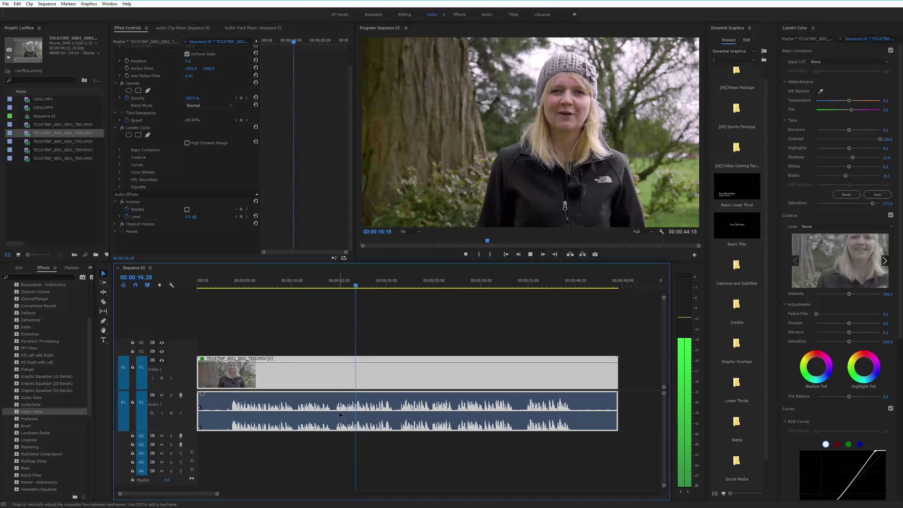
key(space)
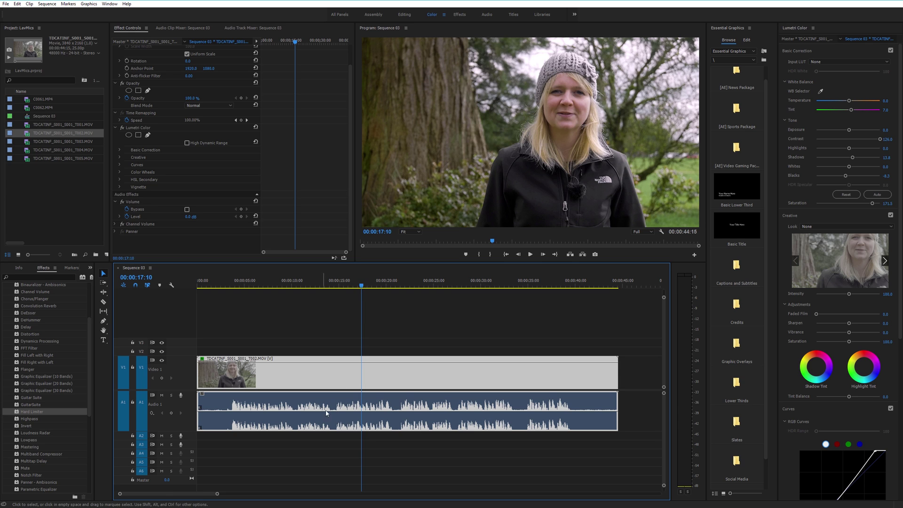
Step: In the Audio Track Mixer, insert T-RackS CS Classic EQ into Audio 1's first effect slot
click(169, 28)
click(245, 29)
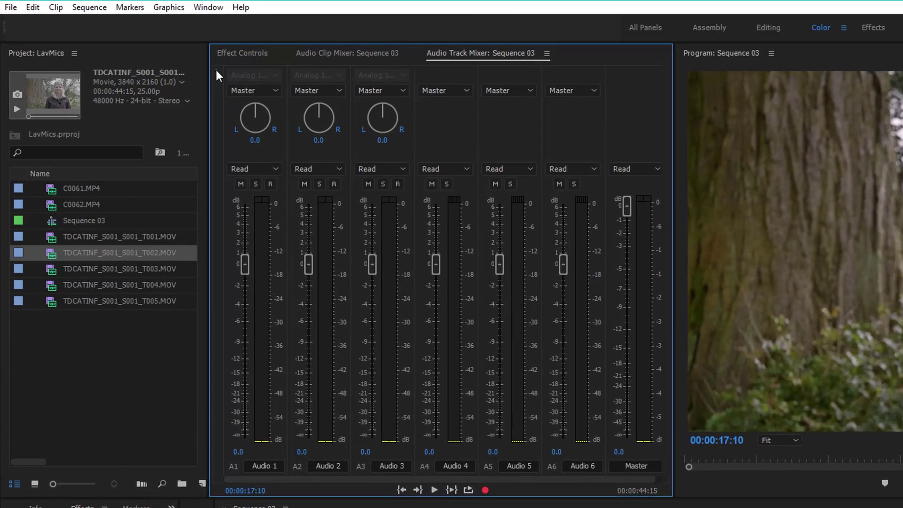
click(124, 40)
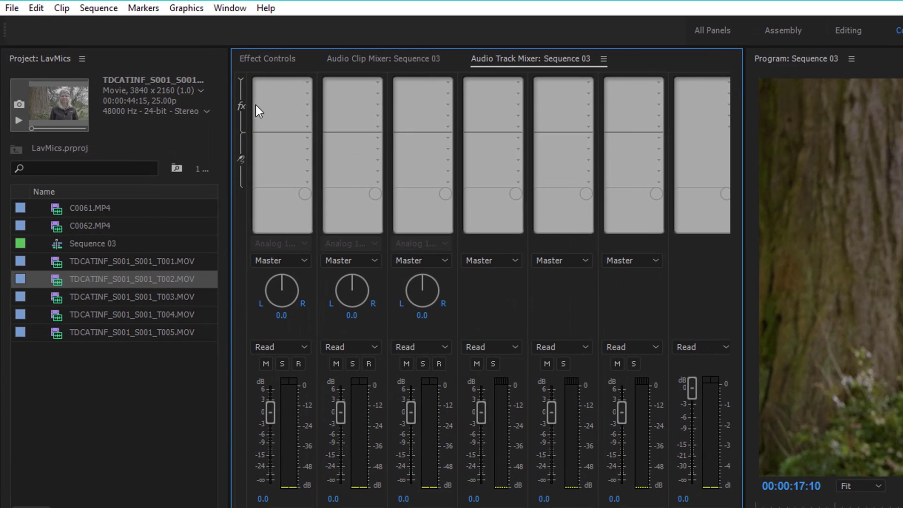
click(308, 82)
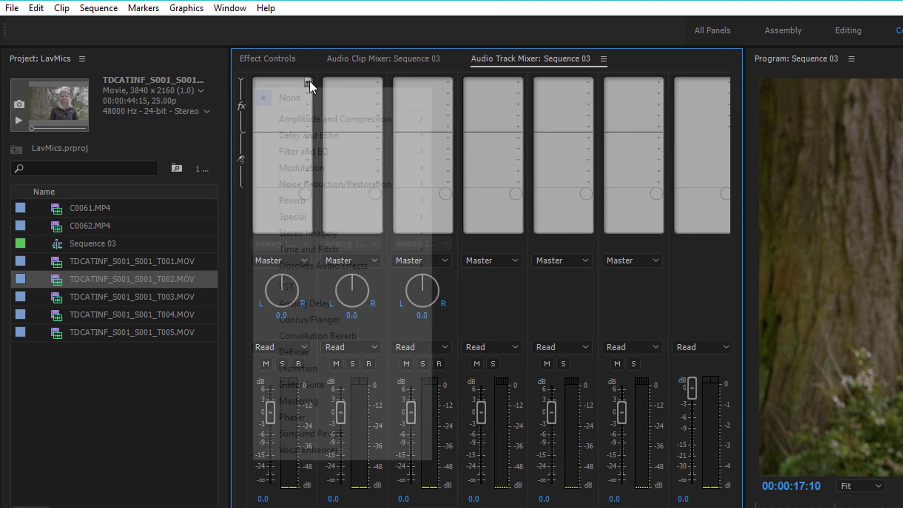
mouse_move(346, 286)
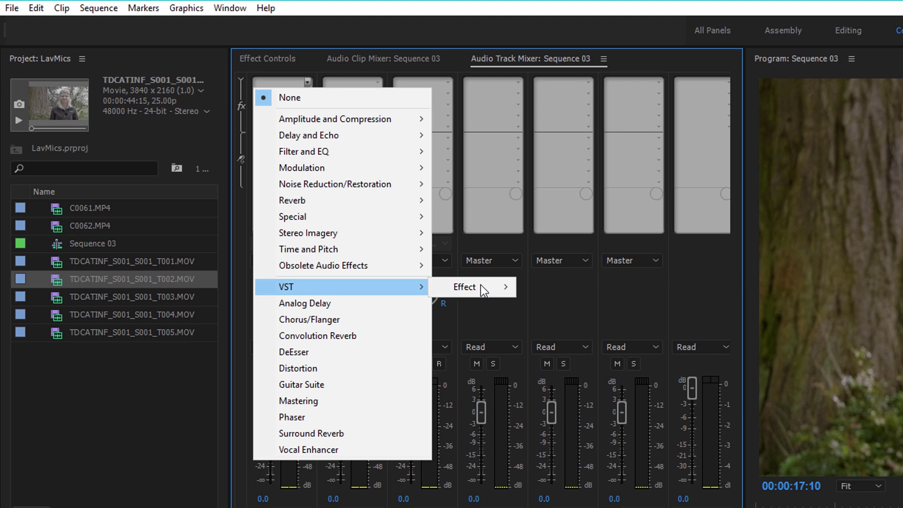
mouse_move(513, 287)
mouse_move(593, 284)
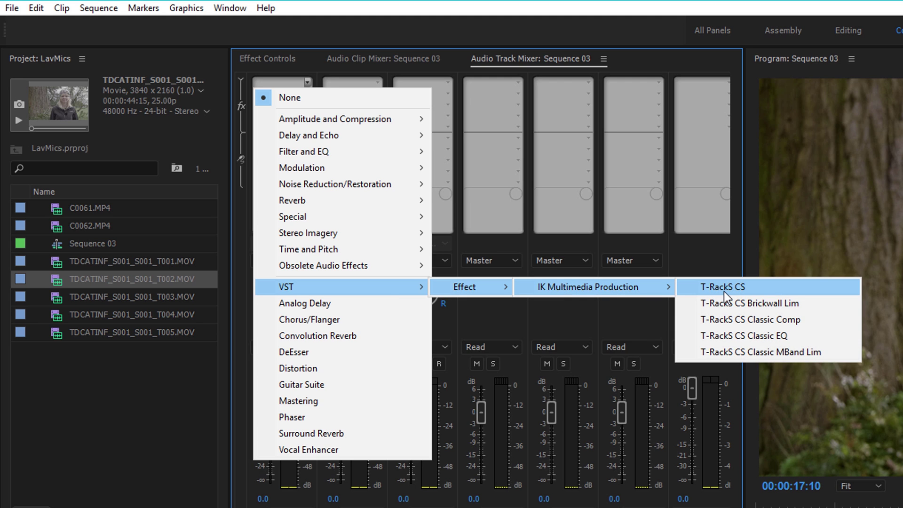
click(752, 335)
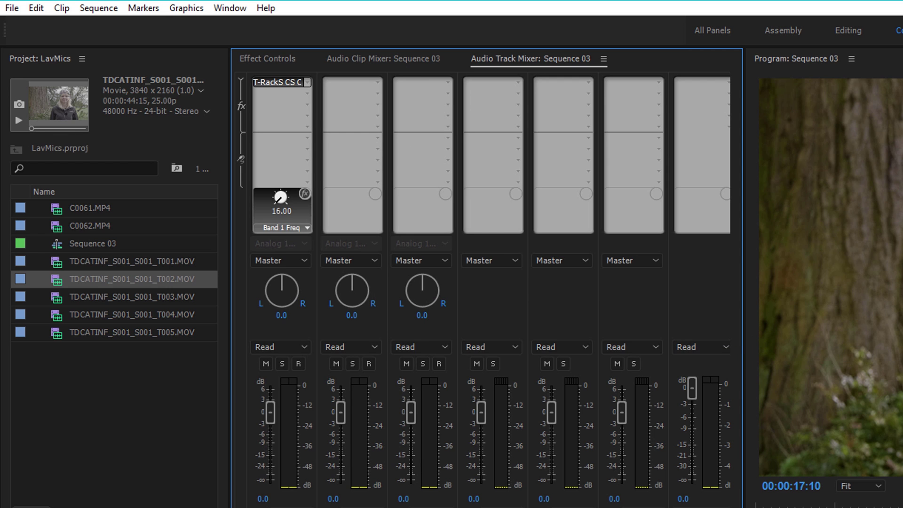
Step: Insert T-RackS CS Brickwall Lim into Audio 1's second effect slot
click(308, 93)
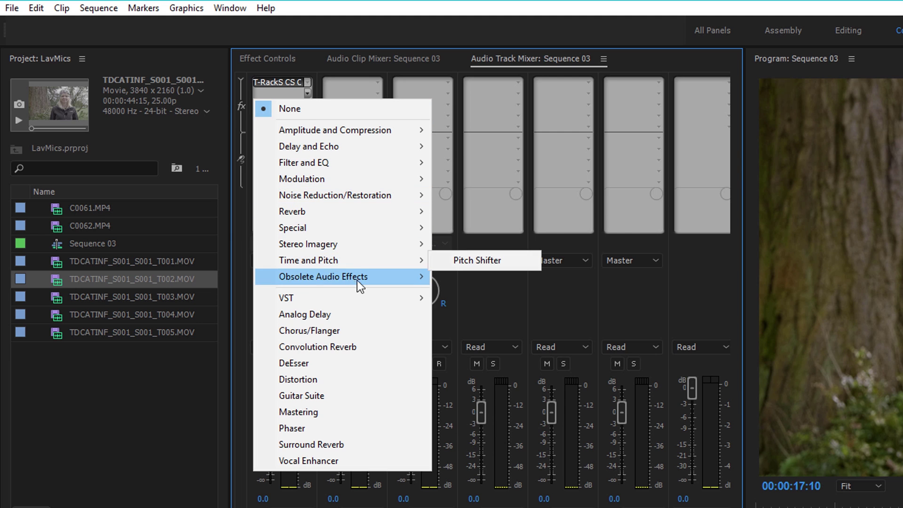
mouse_move(371, 304)
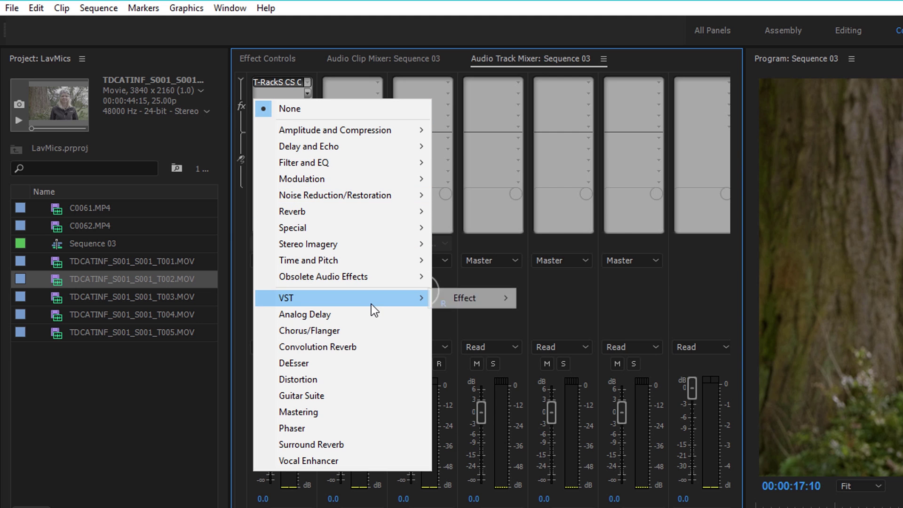
mouse_move(466, 300)
mouse_move(583, 299)
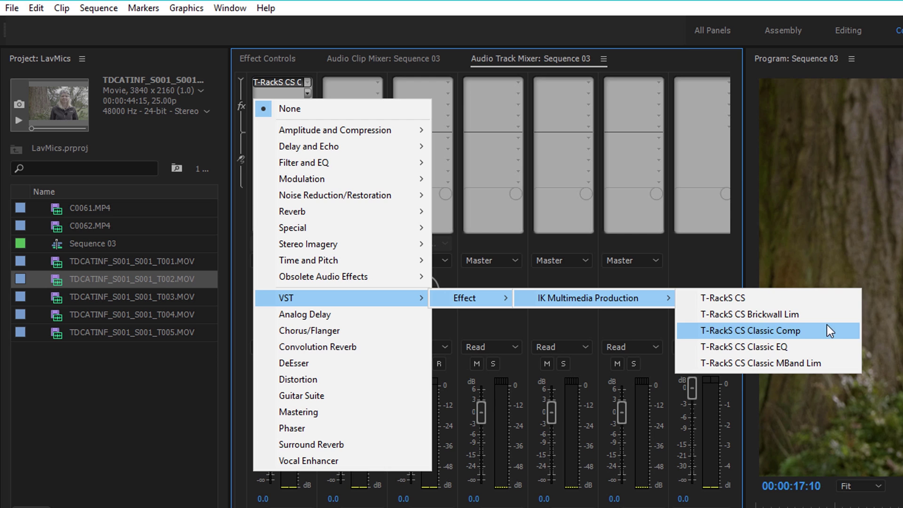
click(779, 314)
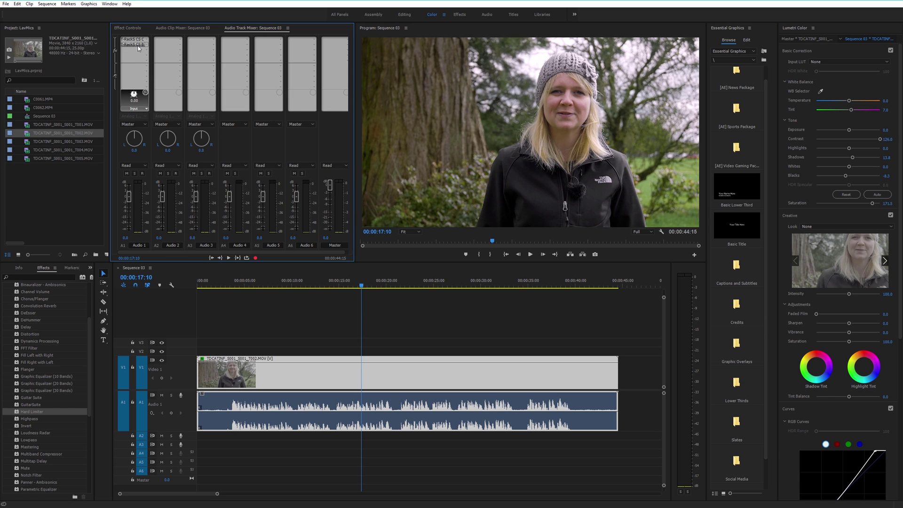
Step: In the Classic EQ editor, enable the high band and boost it to about 5 dB while previewing
right_click(131, 41)
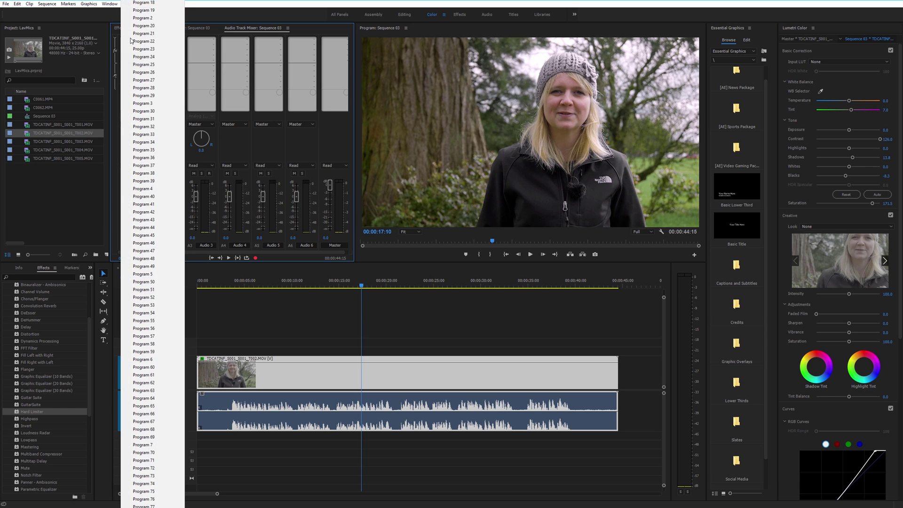
click(132, 39)
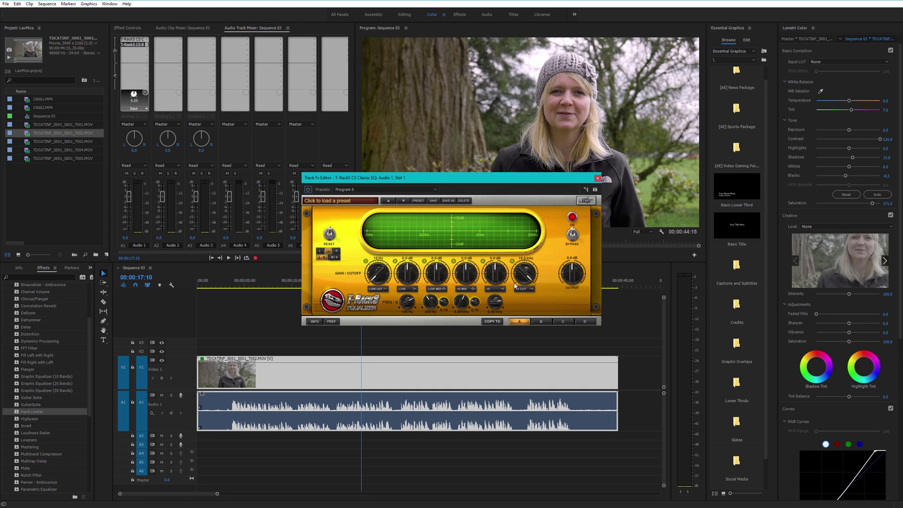
drag(414, 178, 270, 170)
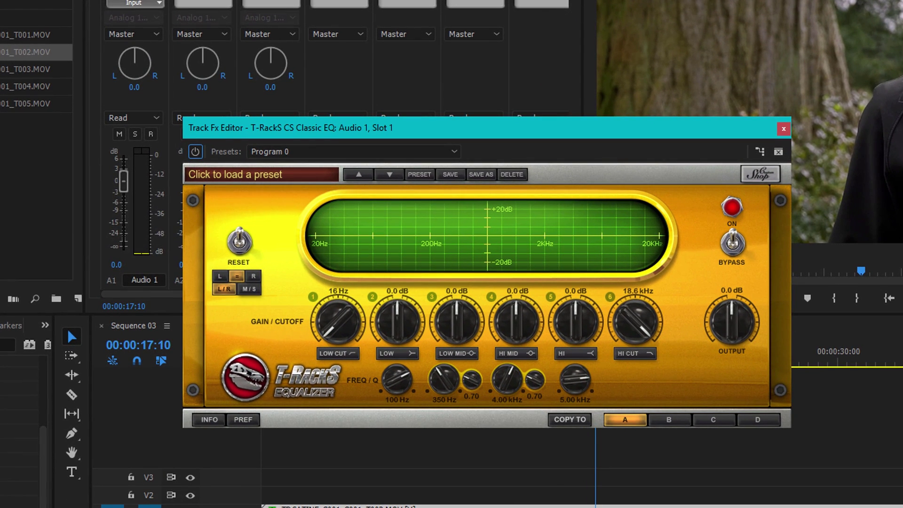
click(583, 357)
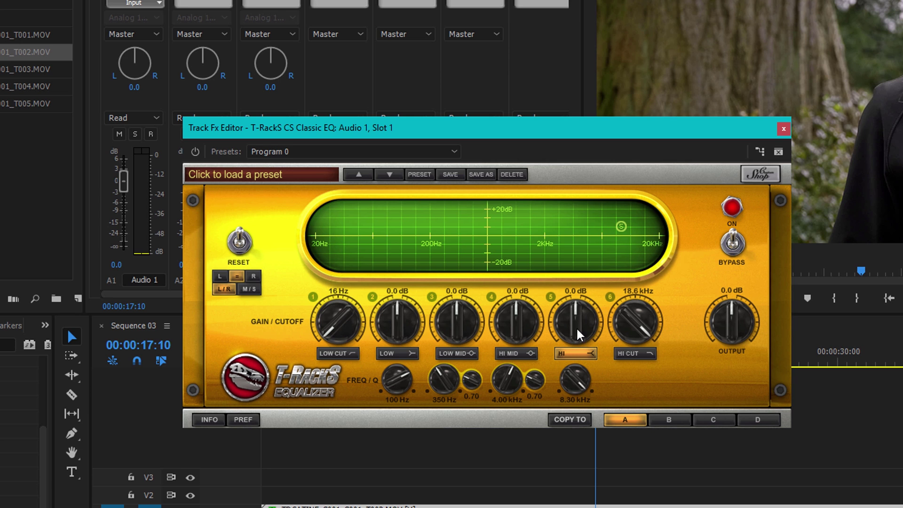
drag(579, 322, 579, 311)
click(119, 134)
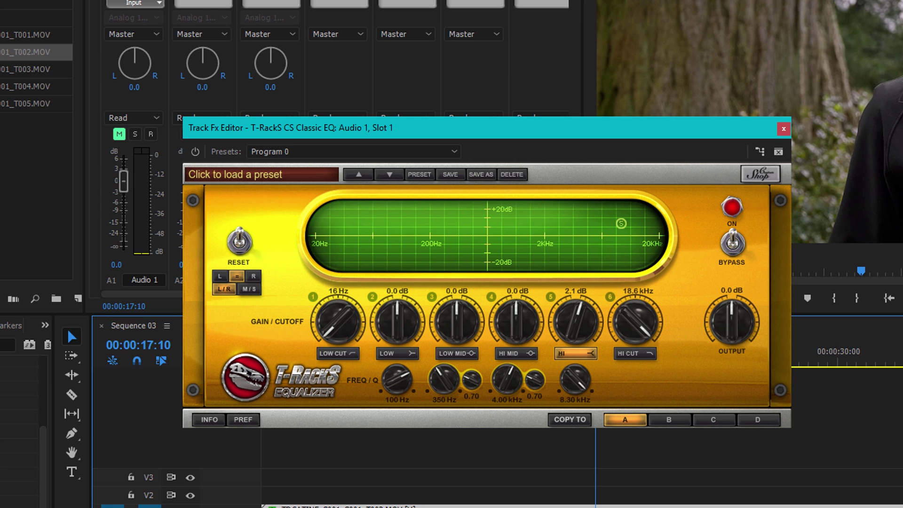
key(space)
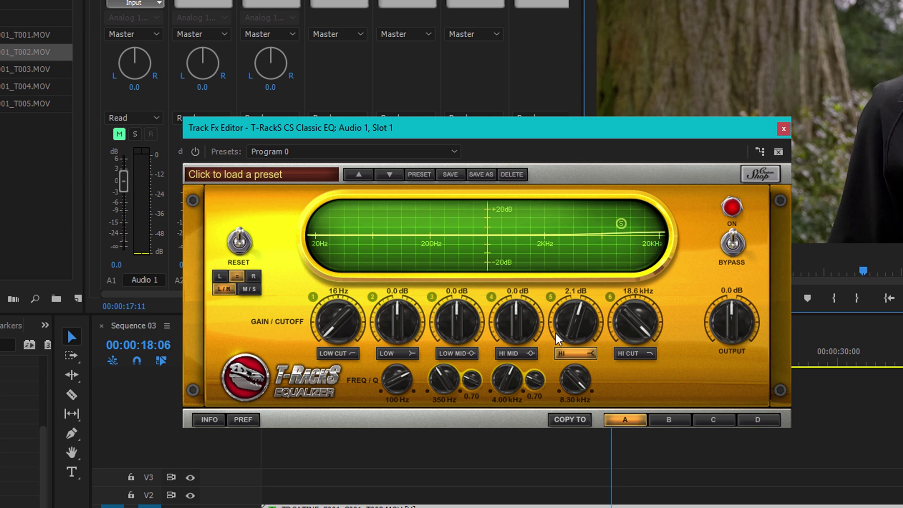
drag(583, 322, 581, 294)
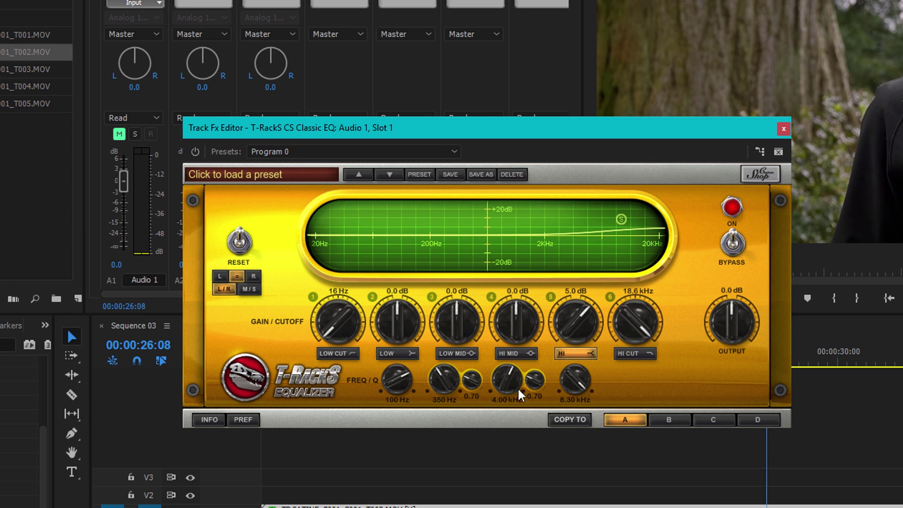
Step: Boost high-mid about 3 dB near 2 kHz and low band 3.3 dB near 86 Hz
click(513, 357)
drag(506, 378, 506, 413)
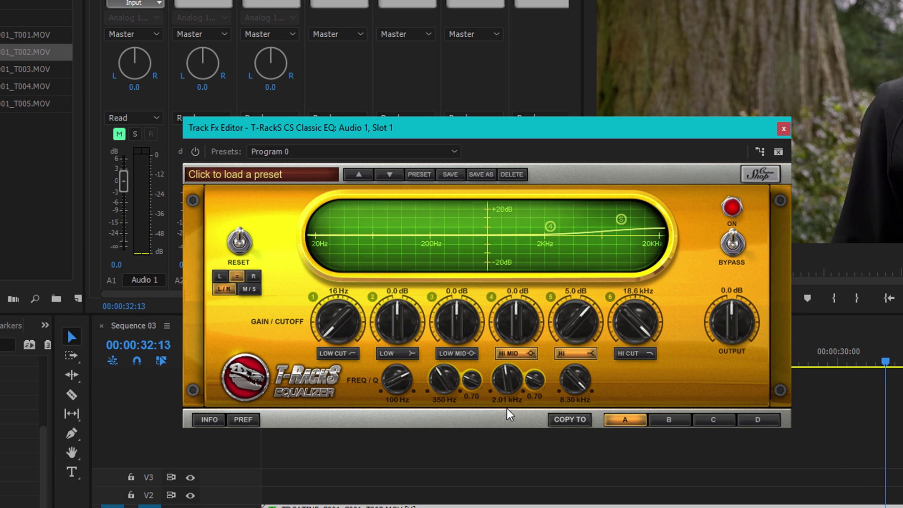
drag(513, 314, 518, 288)
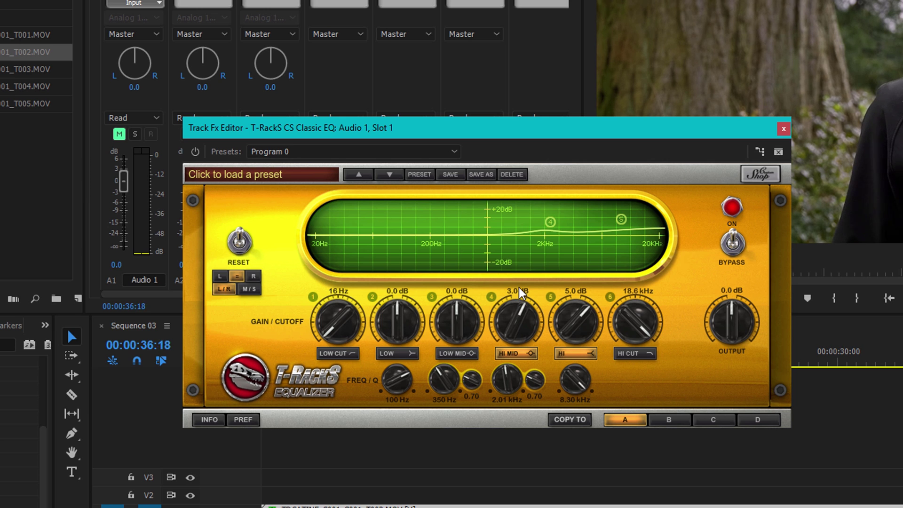
click(406, 349)
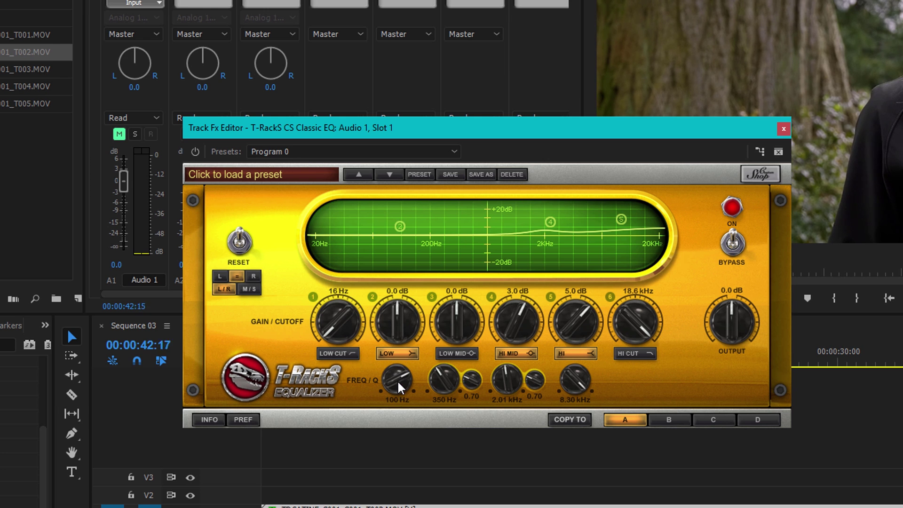
drag(398, 383, 401, 390)
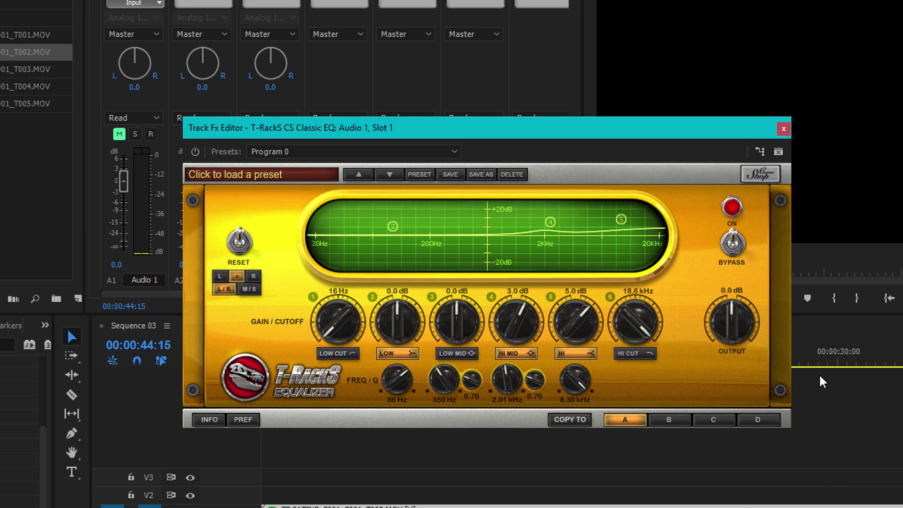
click(826, 361)
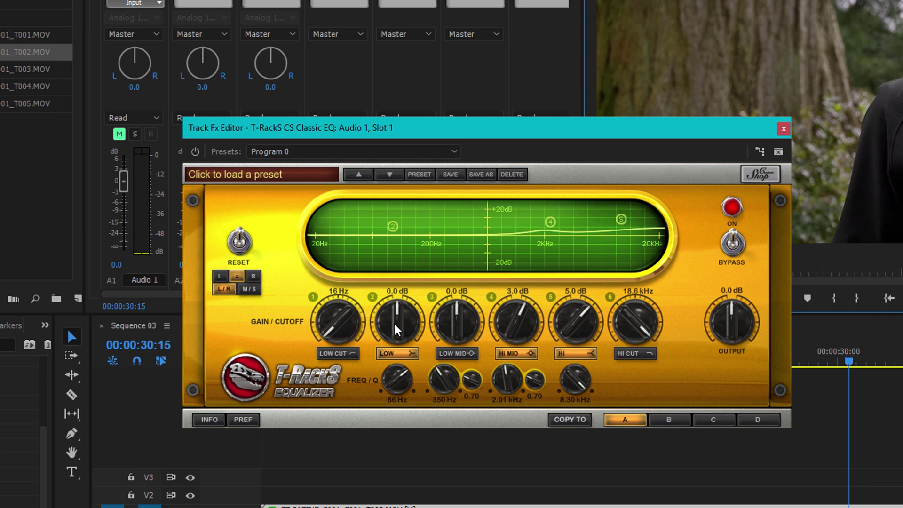
drag(401, 305, 402, 288)
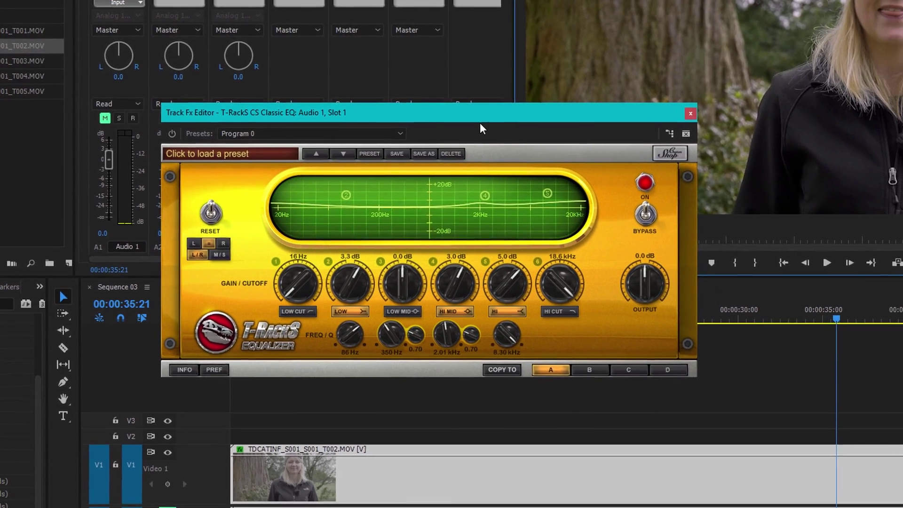
drag(480, 123, 347, 18)
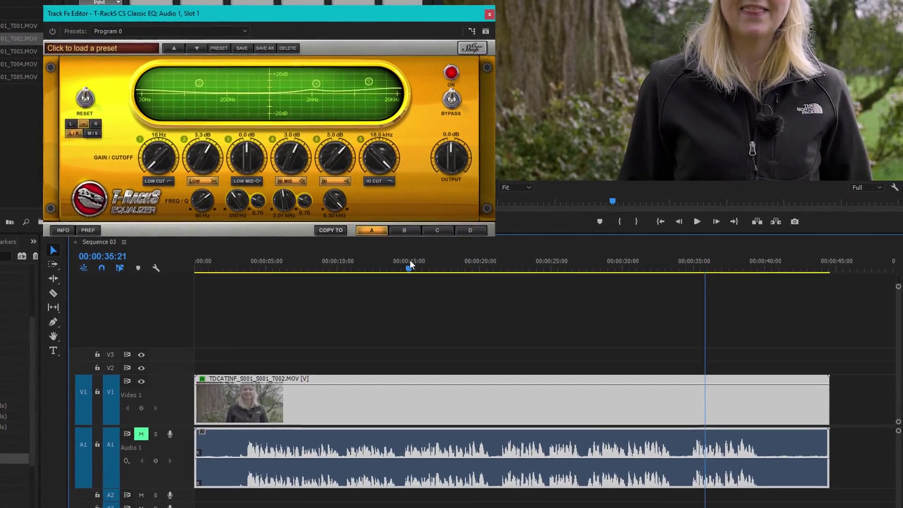
Step: Unmute track A1 and play the equalized interview from 15 seconds
click(440, 282)
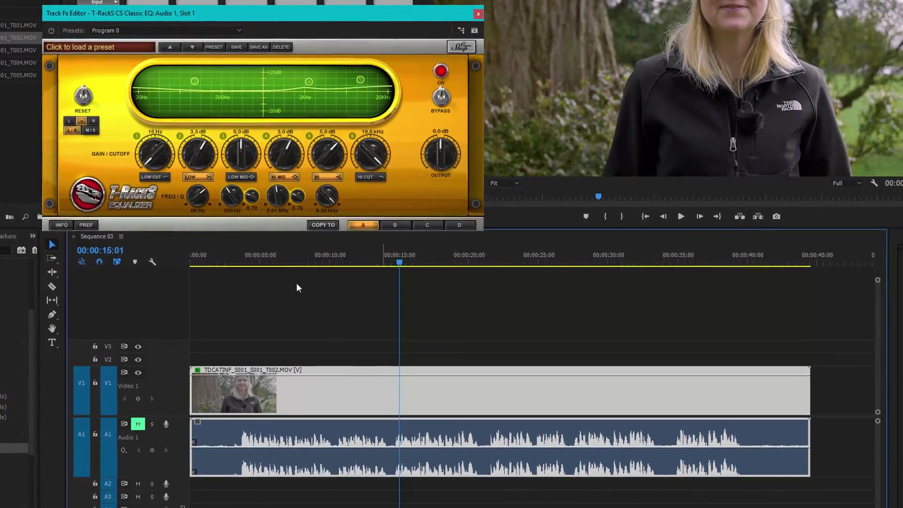
click(136, 418)
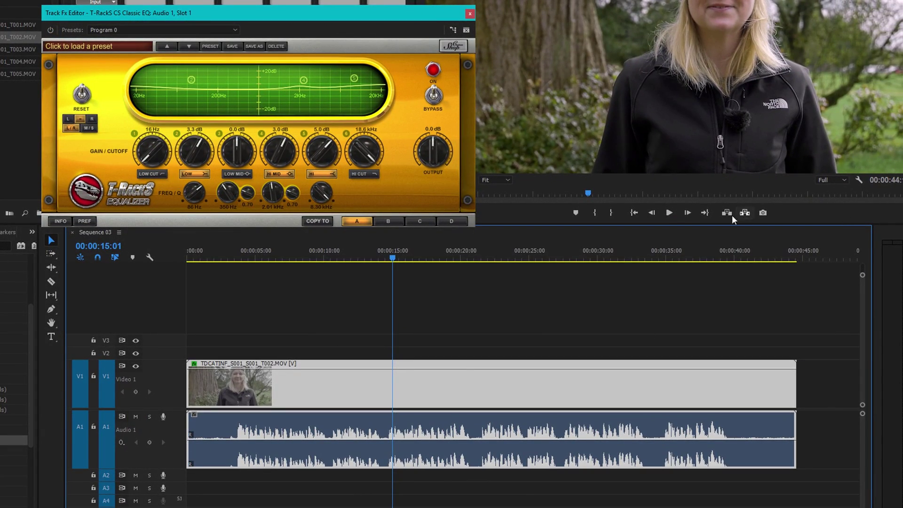
click(667, 213)
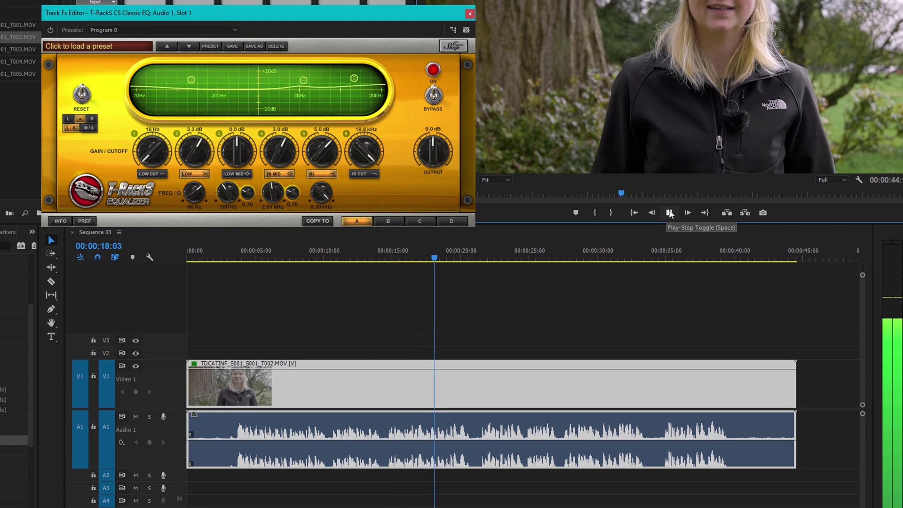
click(669, 213)
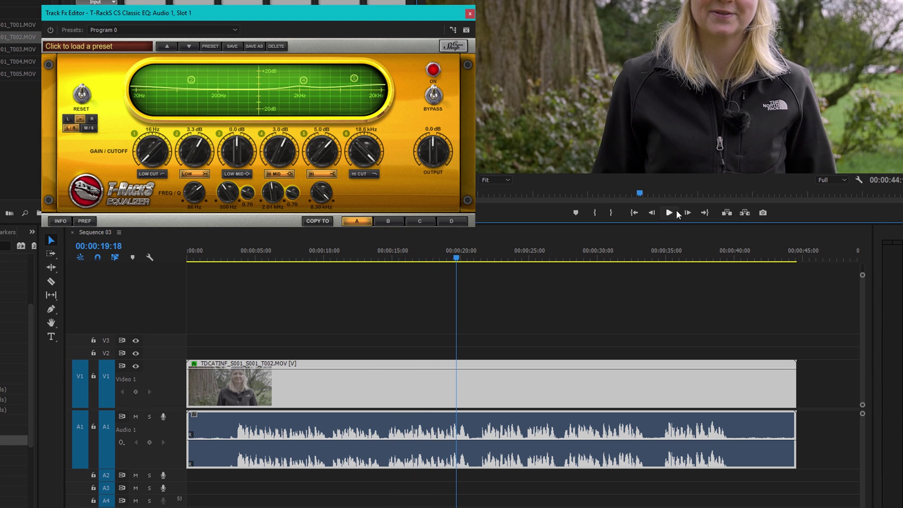
Step: Toggle High Quality Playback, set Program monitor resolution to 1/2, and preview again
right_click(813, 191)
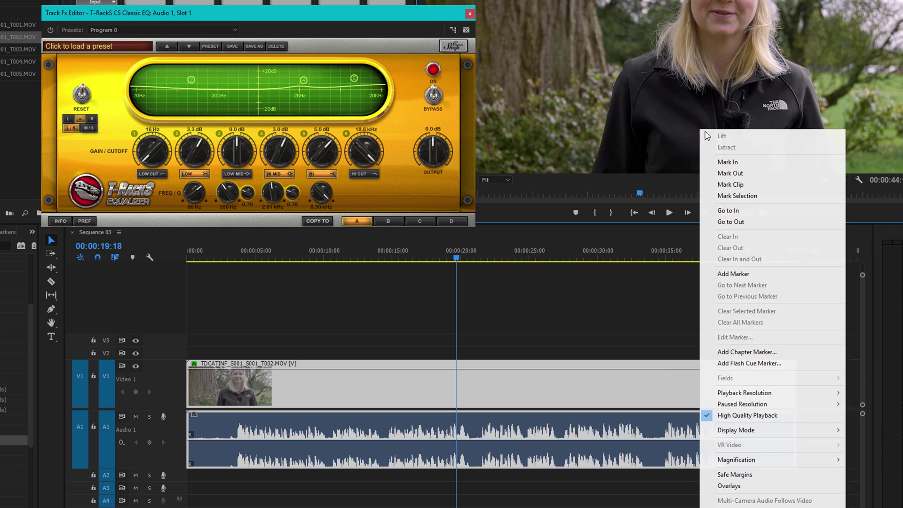
click(747, 416)
click(832, 180)
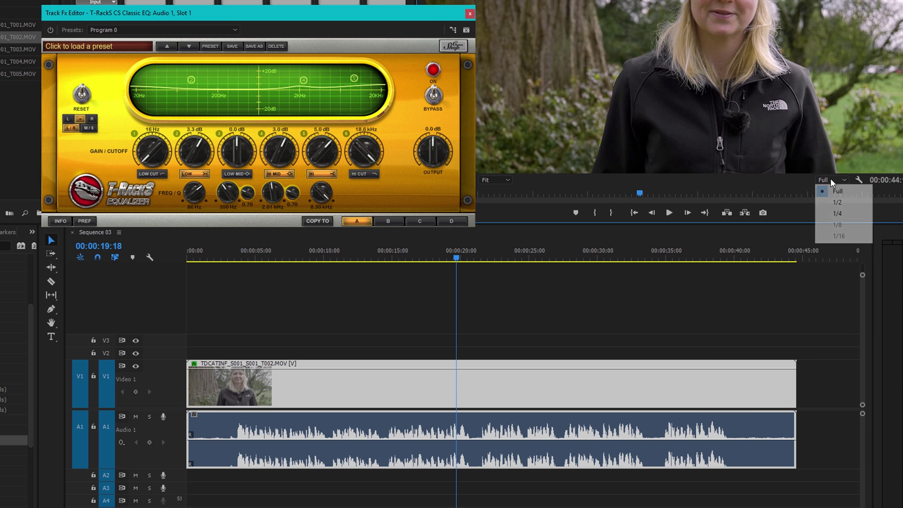
click(848, 209)
click(669, 213)
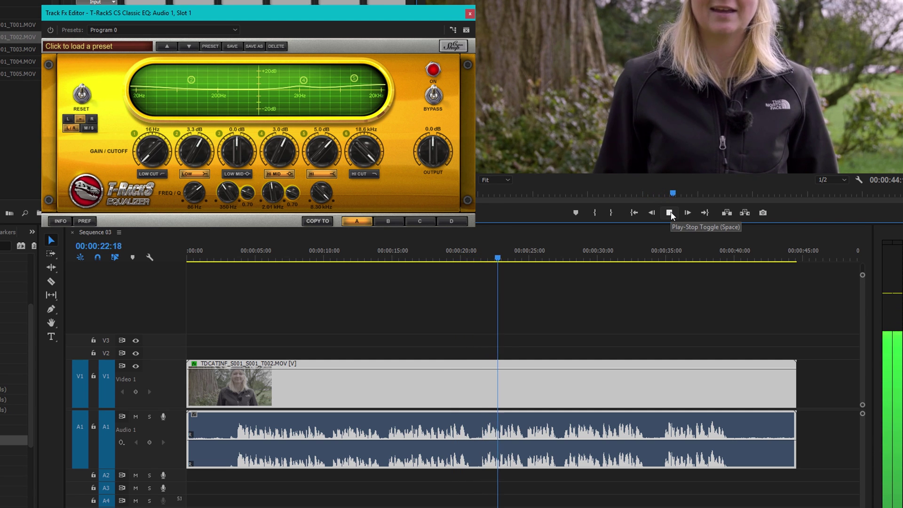
click(670, 213)
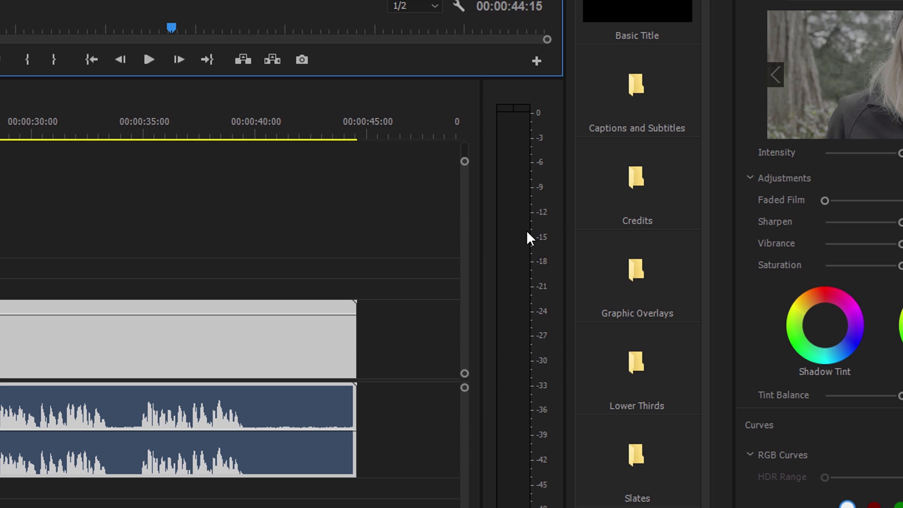
click(149, 59)
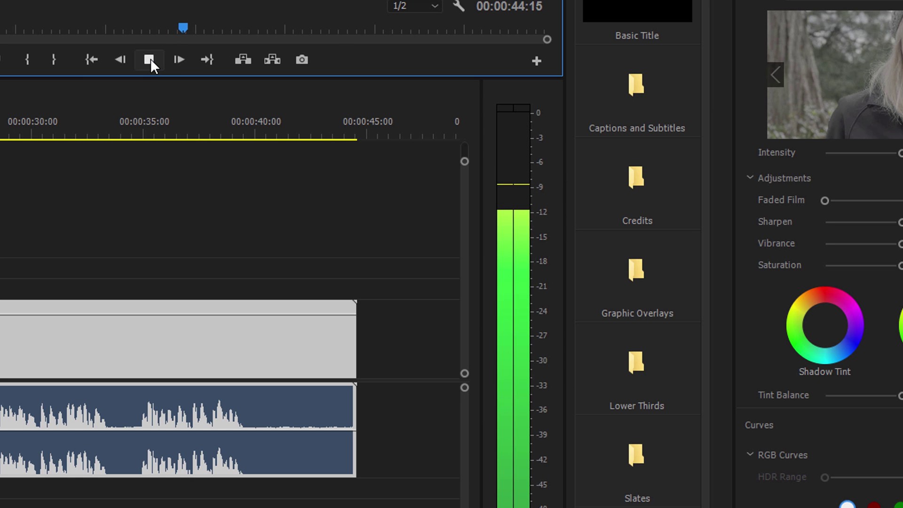
click(150, 59)
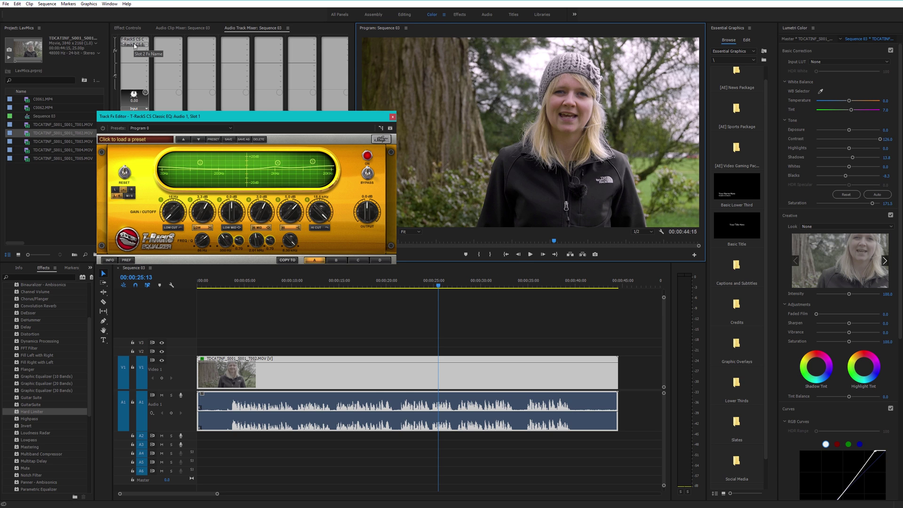
Step: Insert the T-RackS Brickwall Limiter into Audio 1's second slot and reposition its editor
right_click(135, 46)
key(Escape)
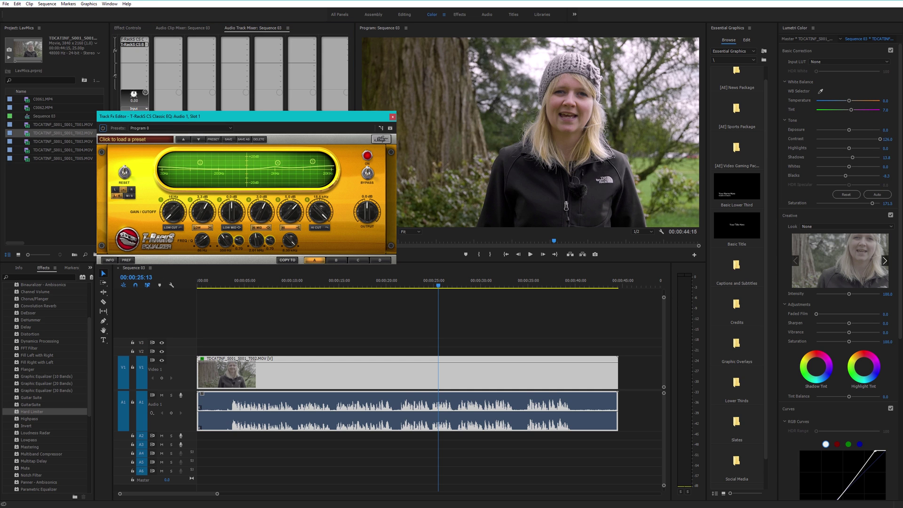
right_click(132, 47)
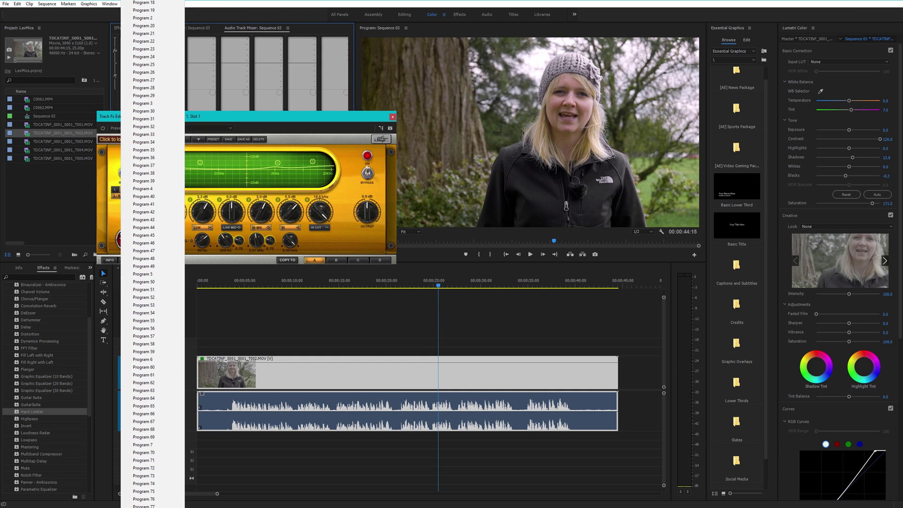
drag(244, 118, 366, 162)
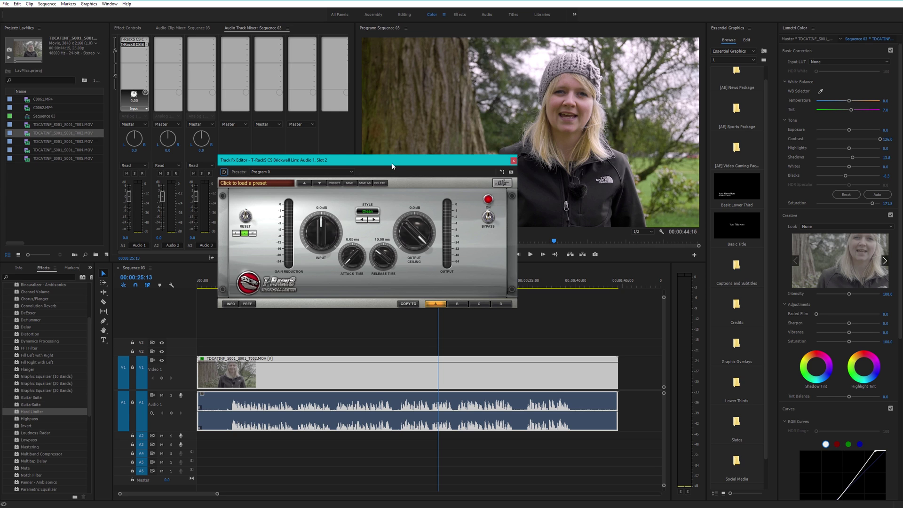
drag(393, 166, 328, 155)
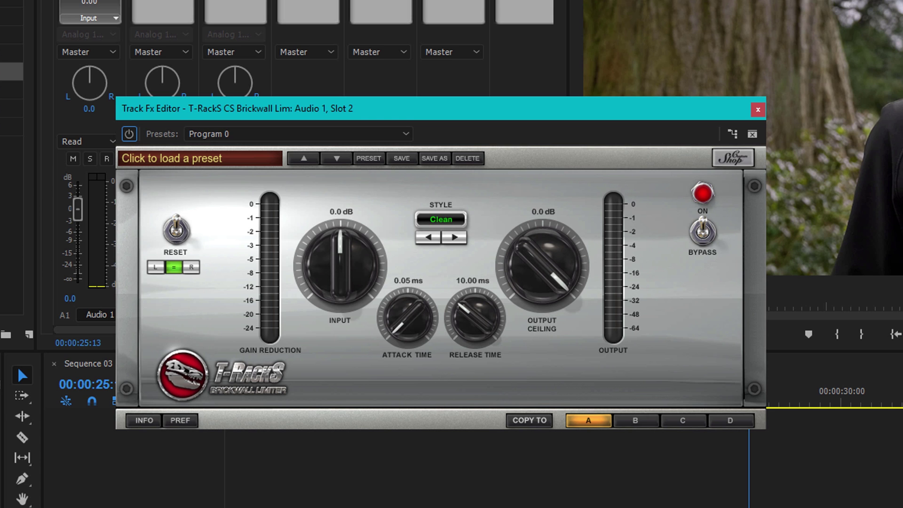
Step: During playback, lower the limiter's output ceiling to -1.0 dB
key(space)
drag(531, 266, 536, 281)
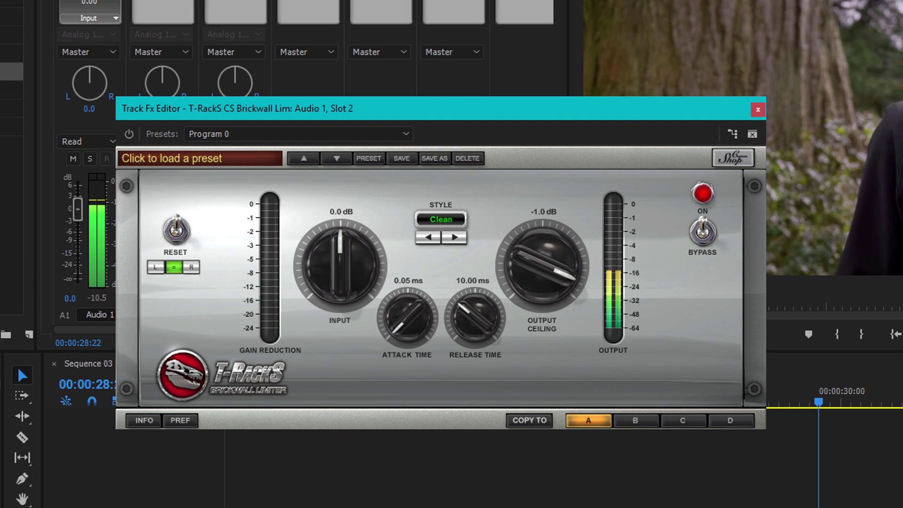
key(space)
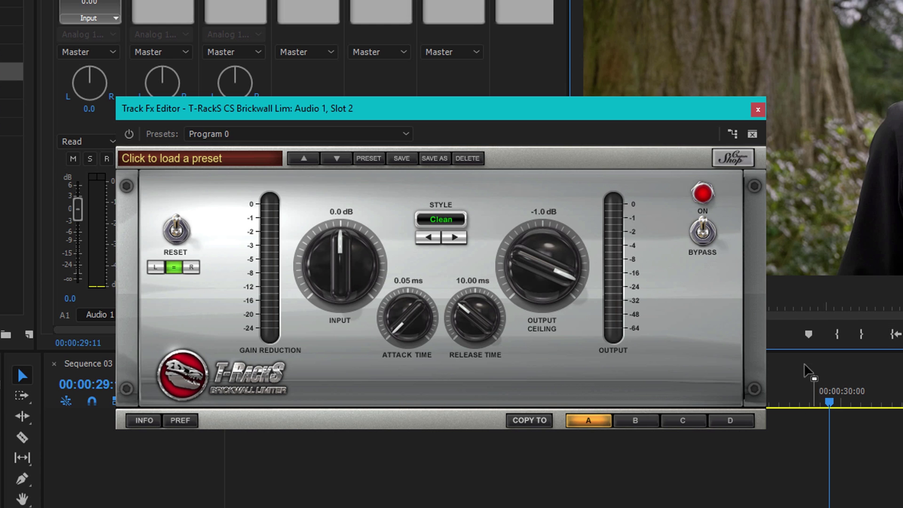
Step: Play from 00:00:10:06 and turn the limiter's INPUT knob up to 10.0 dB
drag(596, 108, 627, 31)
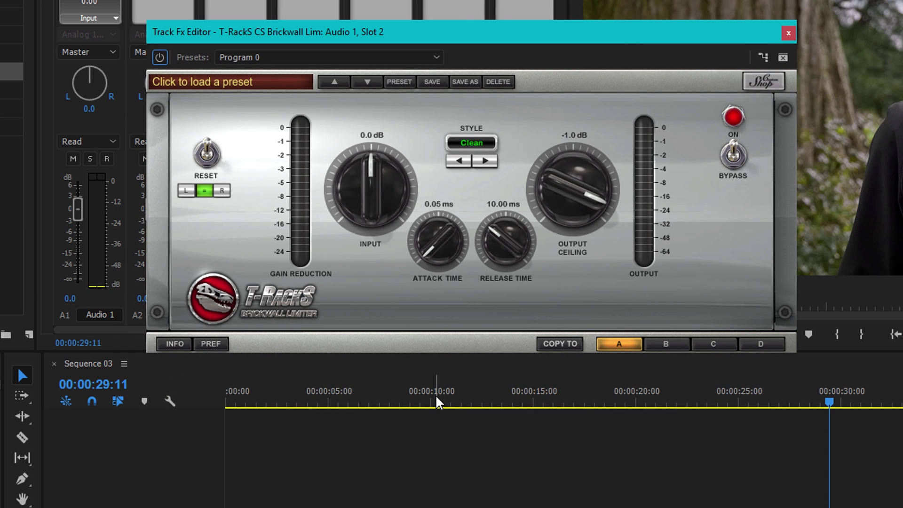
click(437, 399)
drag(433, 34, 345, 104)
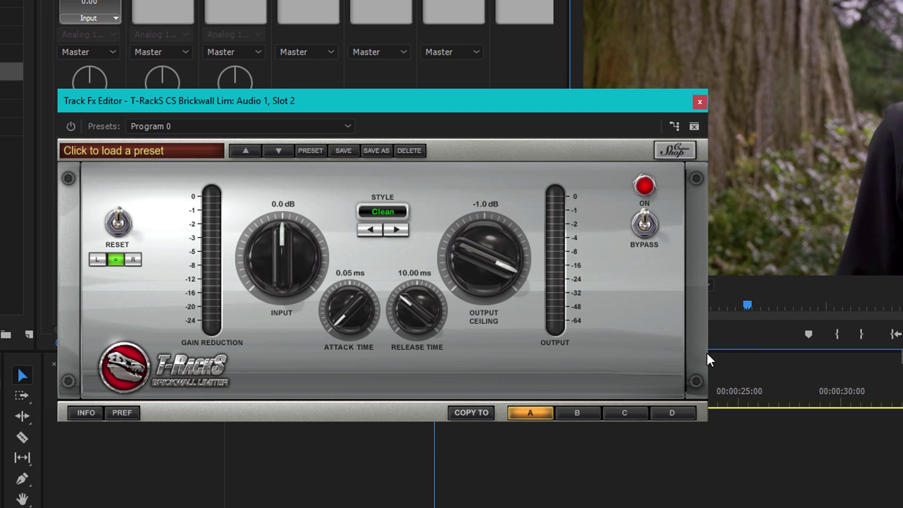
key(space)
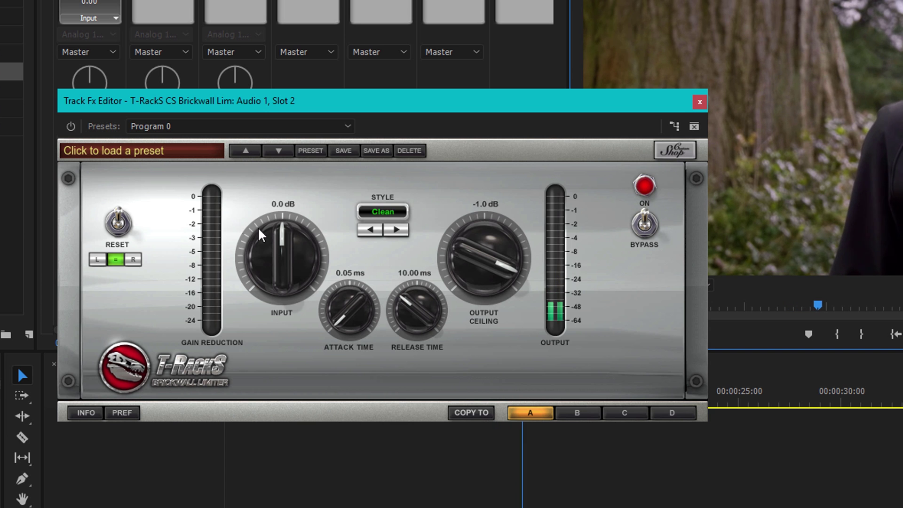
drag(282, 252, 283, 182)
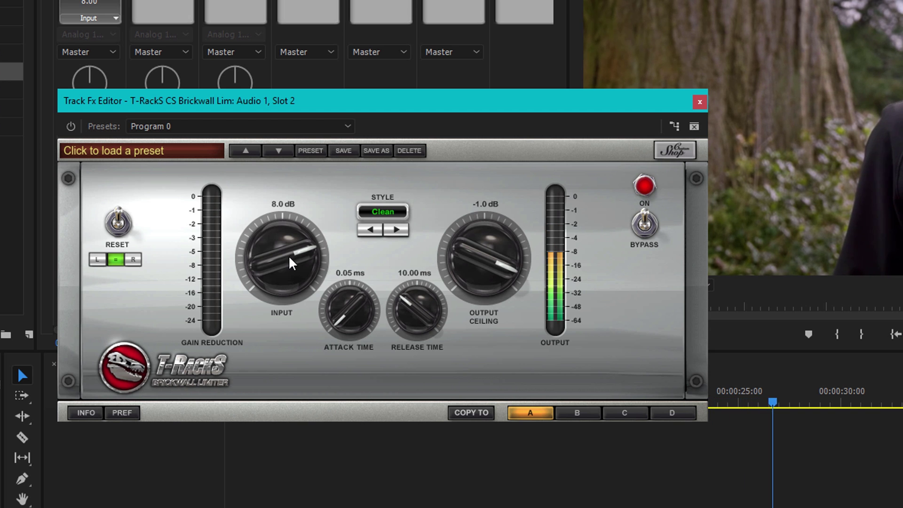
scroll(290, 260, up, 4)
drag(289, 255, 290, 239)
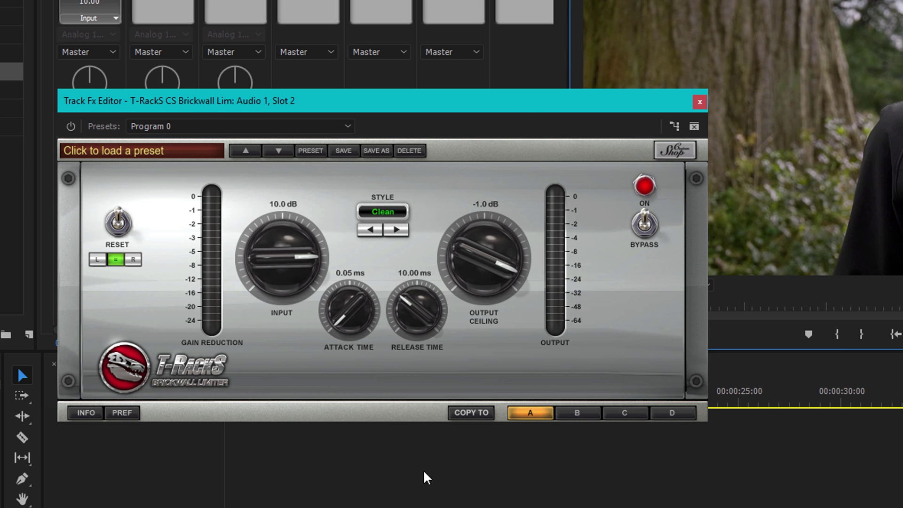
drag(530, 102, 563, 28)
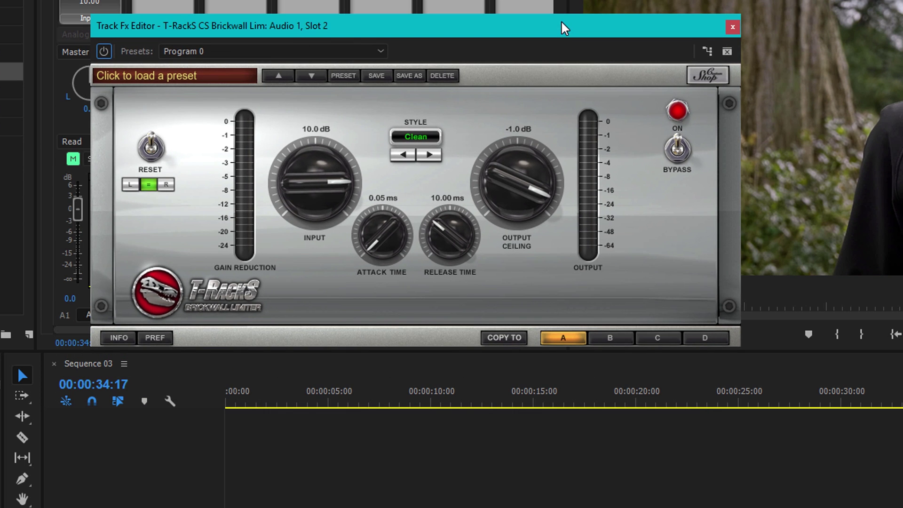
Step: Replay from 00:00:10:06 and nudge the limiter INPUT from 10.0 to 11.0 dB
click(433, 402)
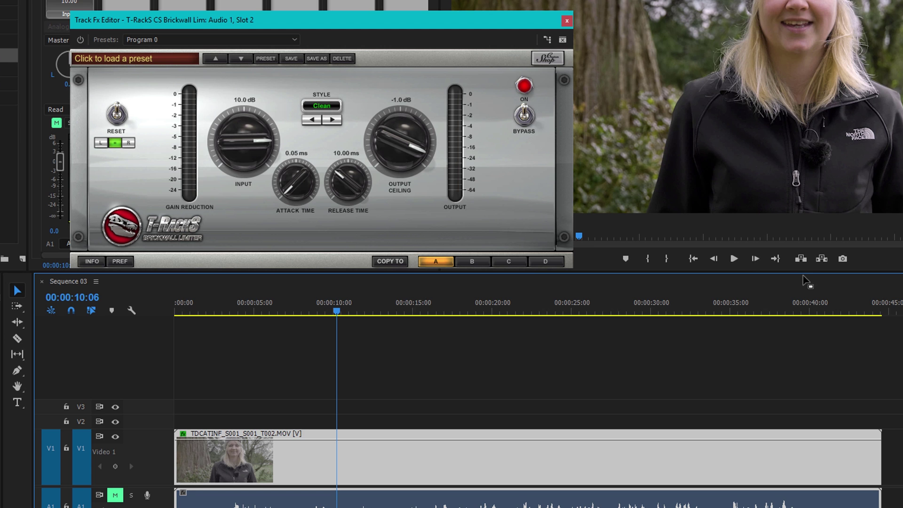
click(734, 260)
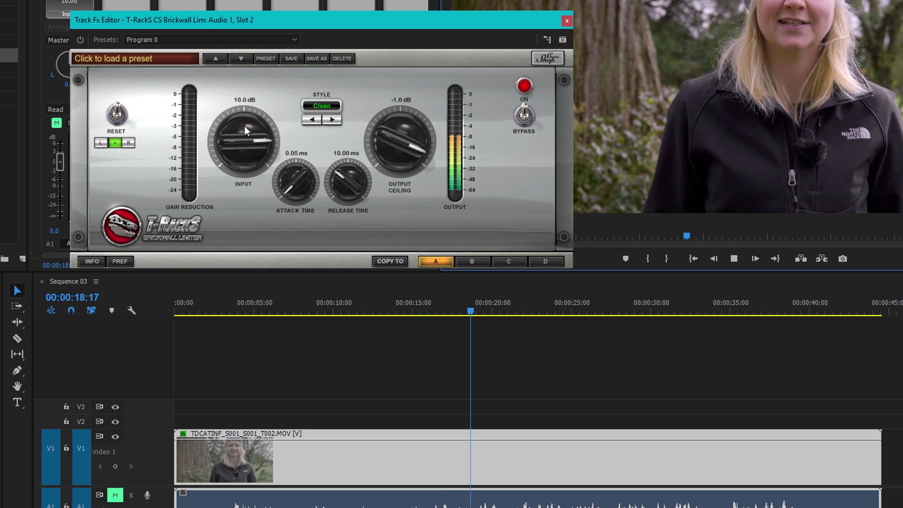
drag(242, 137, 242, 129)
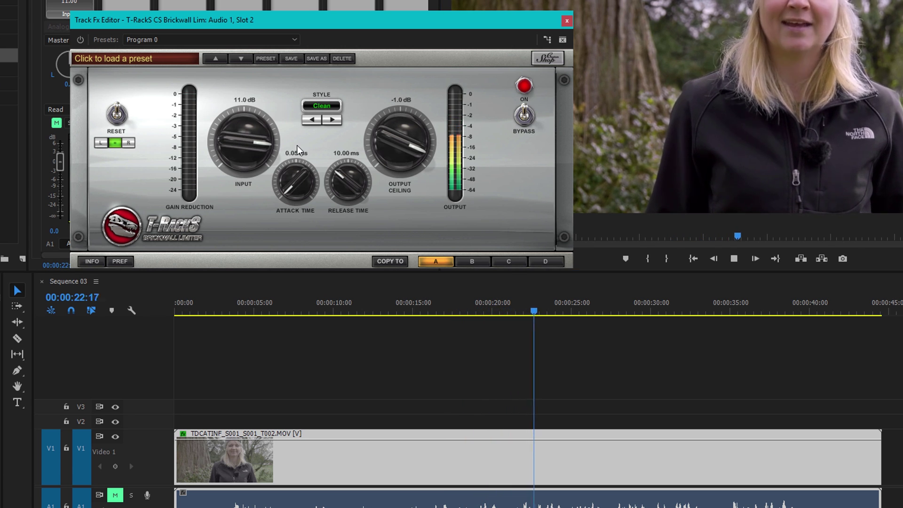
click(730, 261)
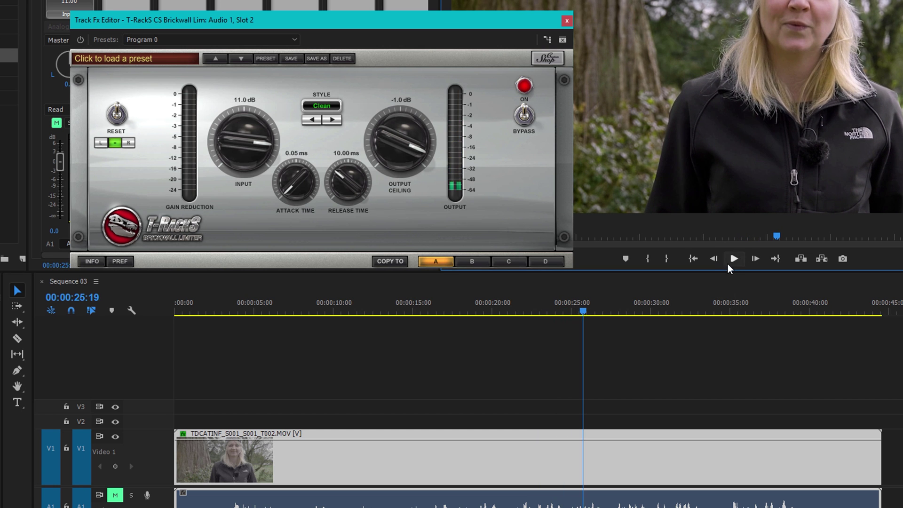
Step: Play the limited interview from 00:00:21:04 and stop around 00:00:34:18
click(510, 309)
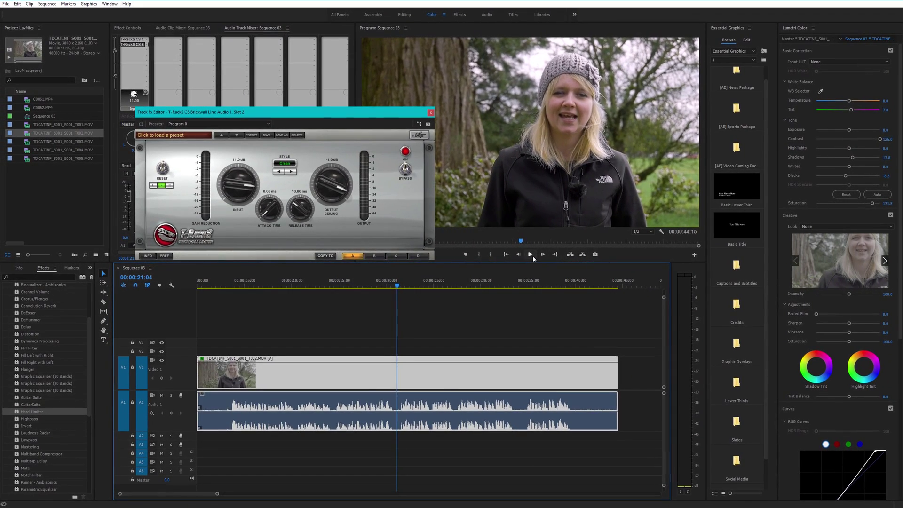
click(542, 254)
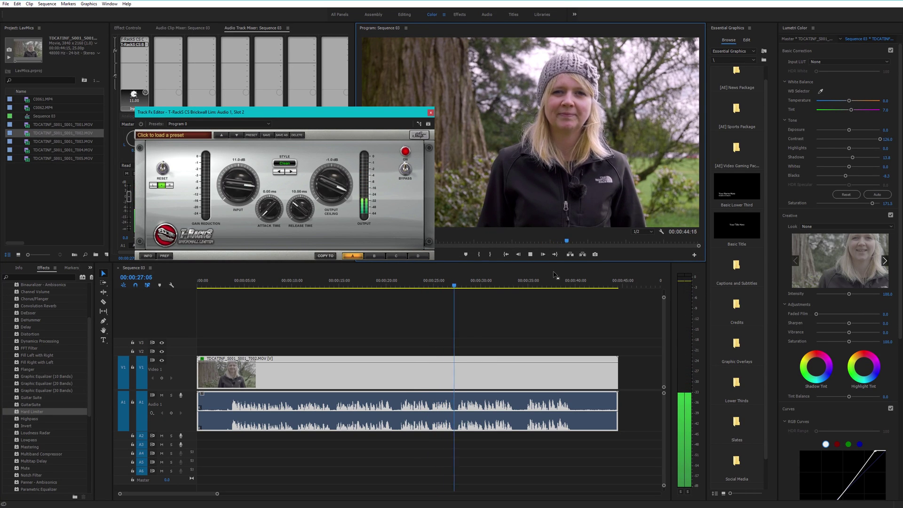
click(533, 255)
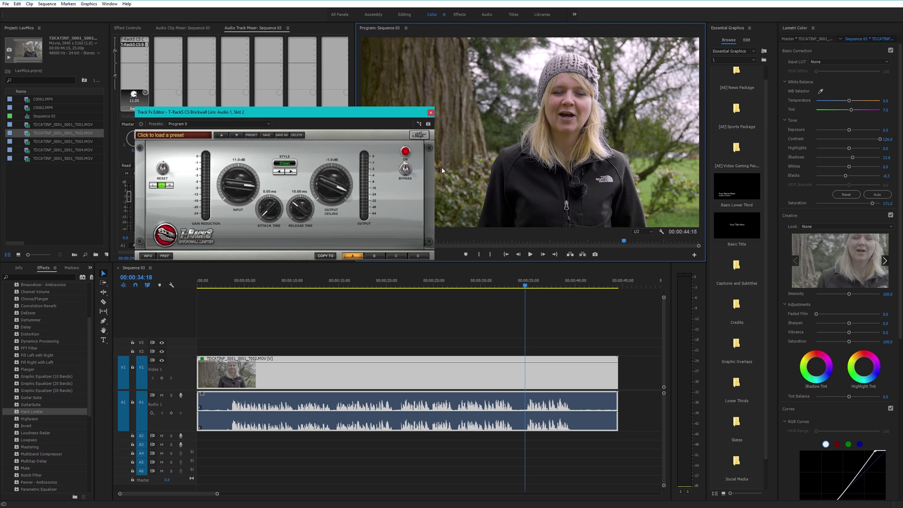
Step: Close the limiter editor and set Audio 1's old effect slots to None
click(430, 114)
click(139, 39)
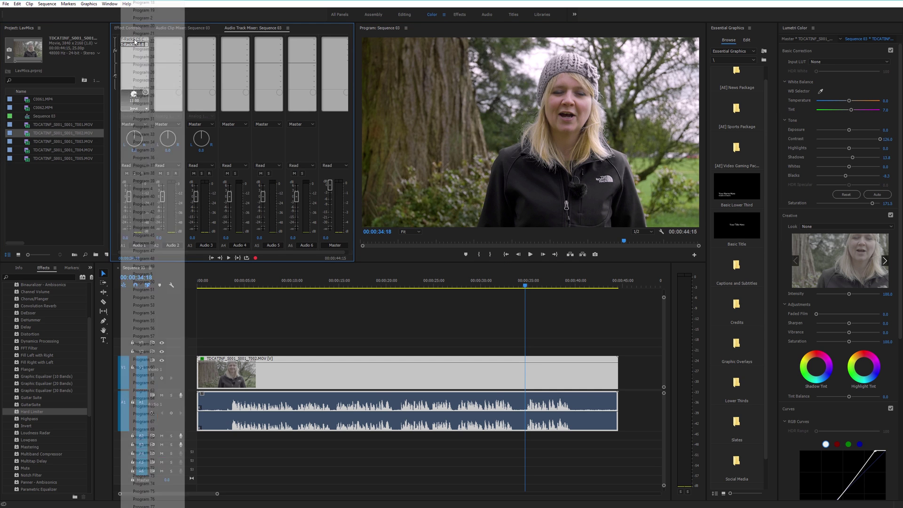
click(147, 47)
click(148, 47)
click(154, 52)
click(154, 55)
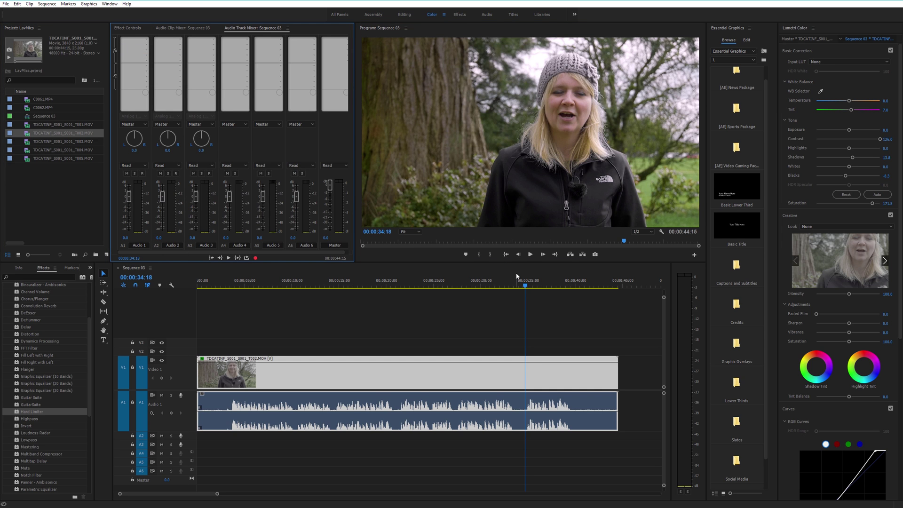
click(350, 282)
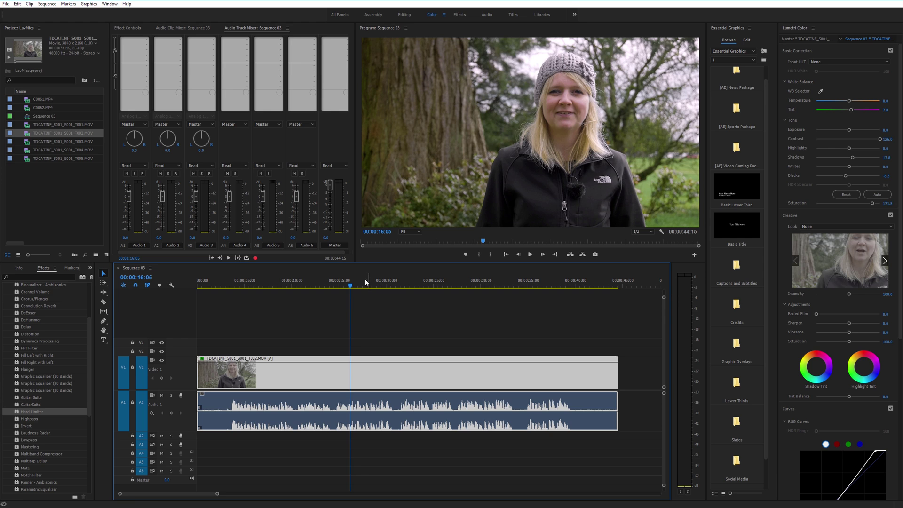
click(388, 283)
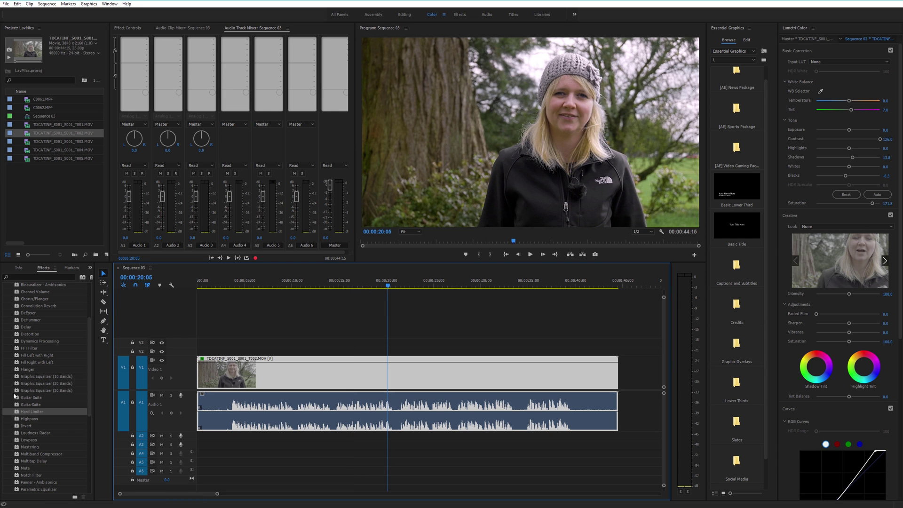
scroll(15, 396, down, 3)
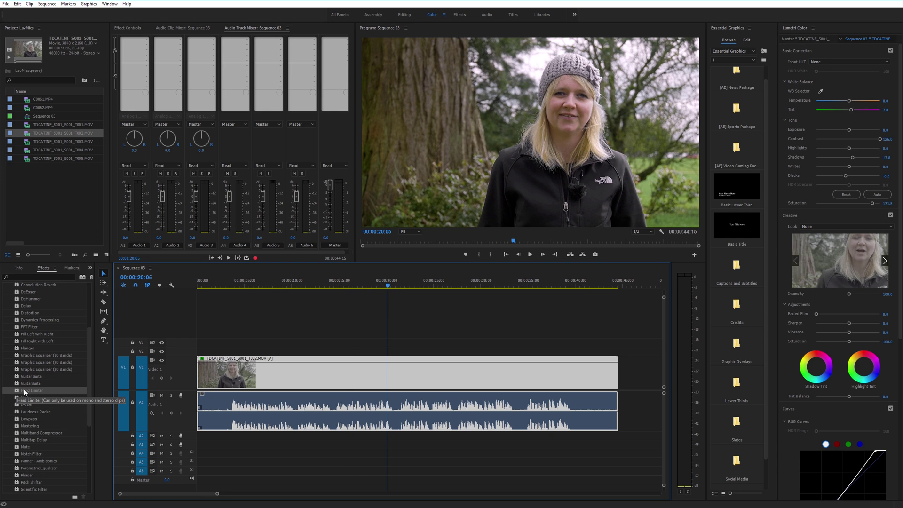
click(147, 39)
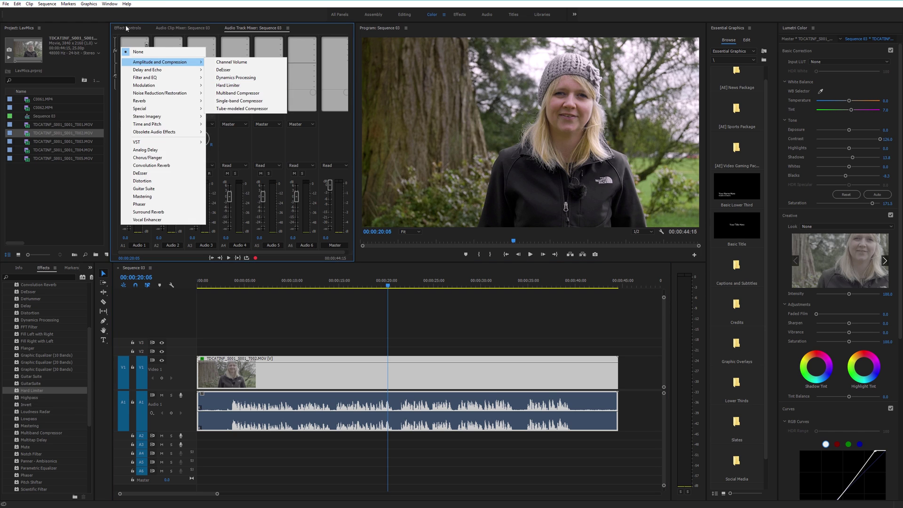
click(147, 40)
Step: Insert Graphic Equalizer (10 Bands) in slot 1 and Hard Limiter in slot 2 on Audio 1
click(224, 60)
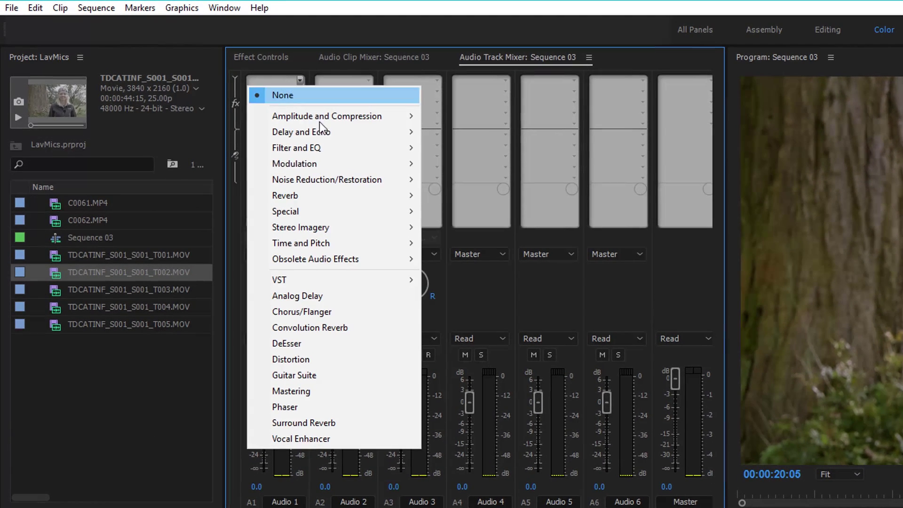
mouse_move(249, 110)
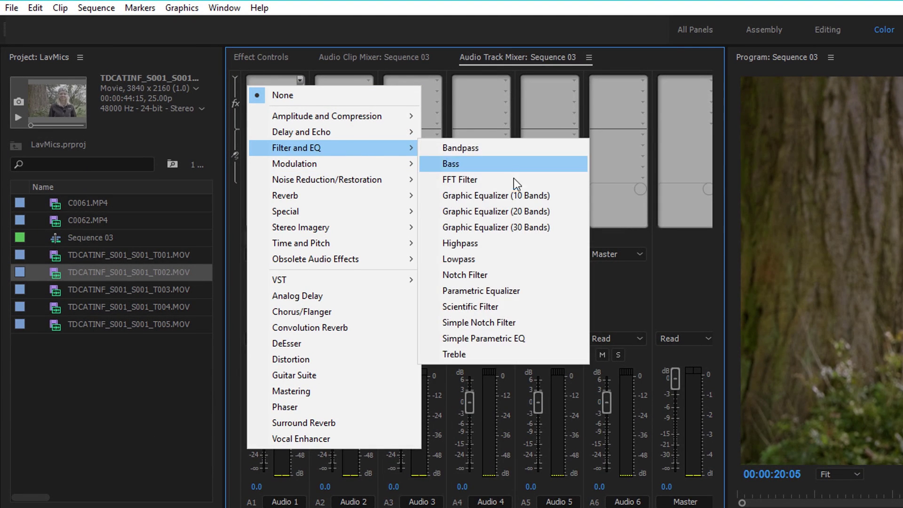
click(515, 197)
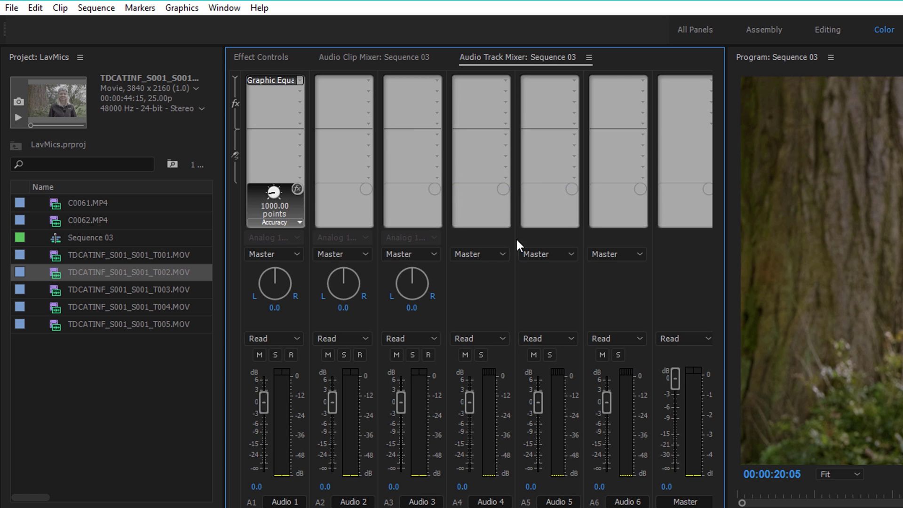
click(300, 91)
mouse_move(334, 129)
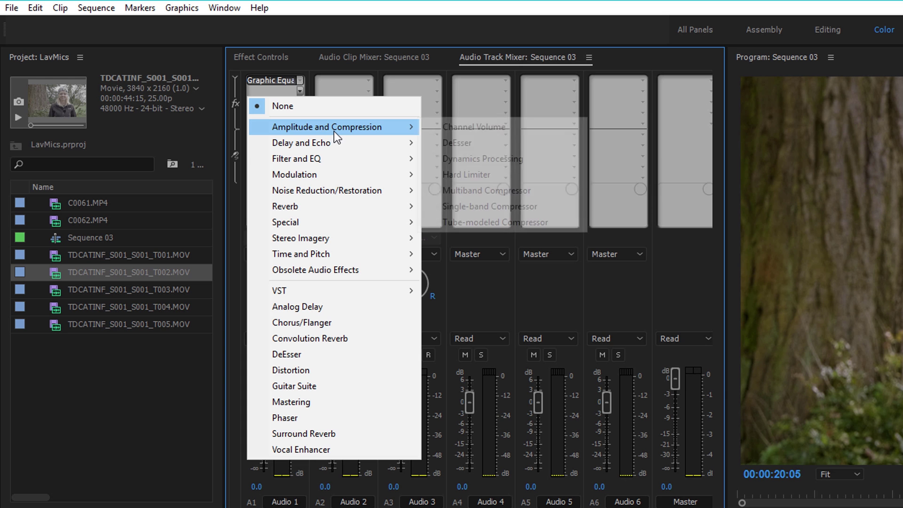
click(497, 175)
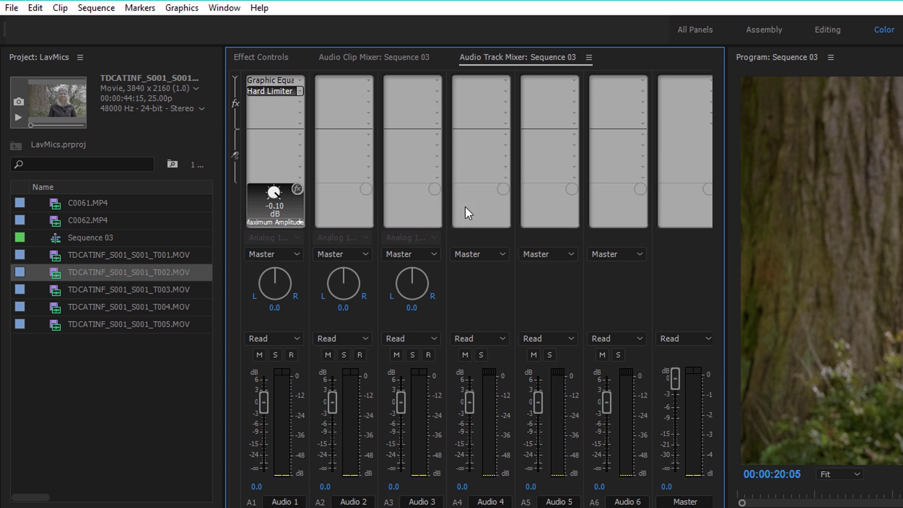
right_click(277, 81)
Step: Boost the Graphic Equalizer to 63 Hz 4.7, 1k 1.8, 2k 1.5, 8k 4.7, >16k 6.9 dB and preview playback
click(279, 132)
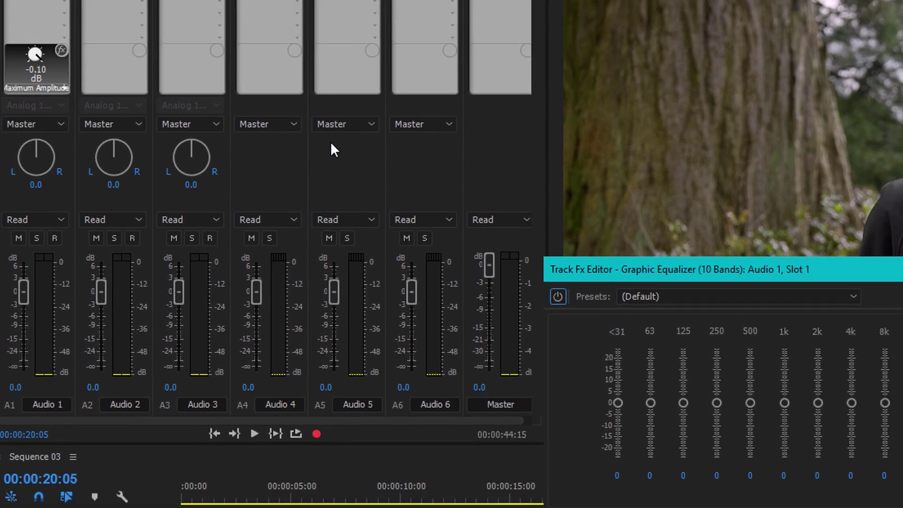
drag(719, 269, 400, 277)
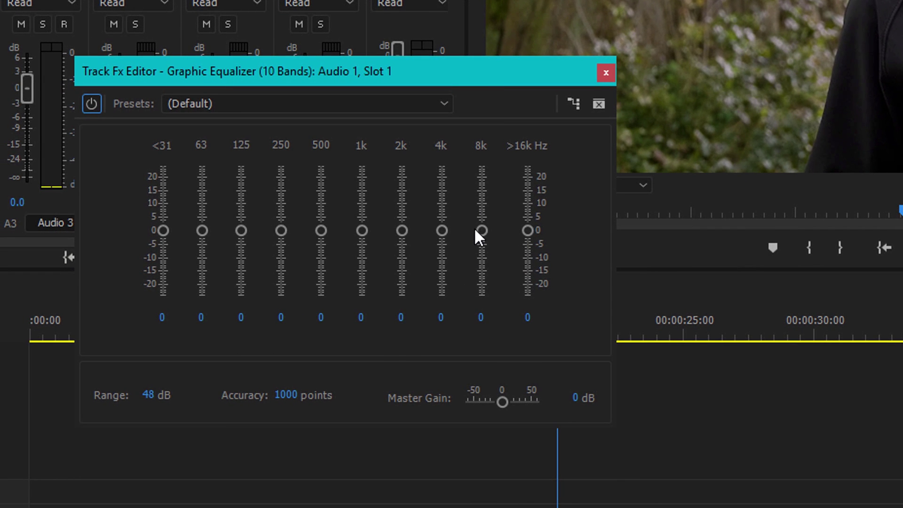
mouse_move(481, 227)
mouse_down()
mouse_move(484, 206)
mouse_move(484, 215)
mouse_up()
drag(527, 231, 531, 211)
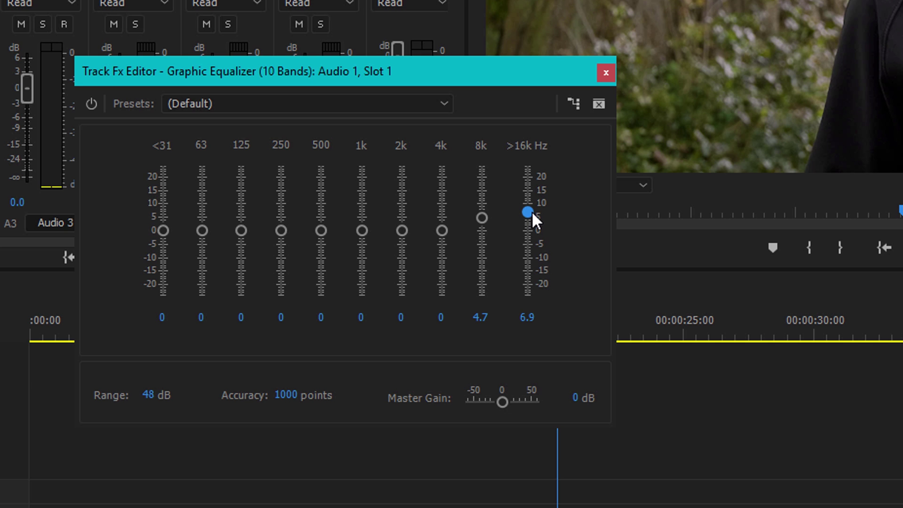
drag(401, 233, 367, 226)
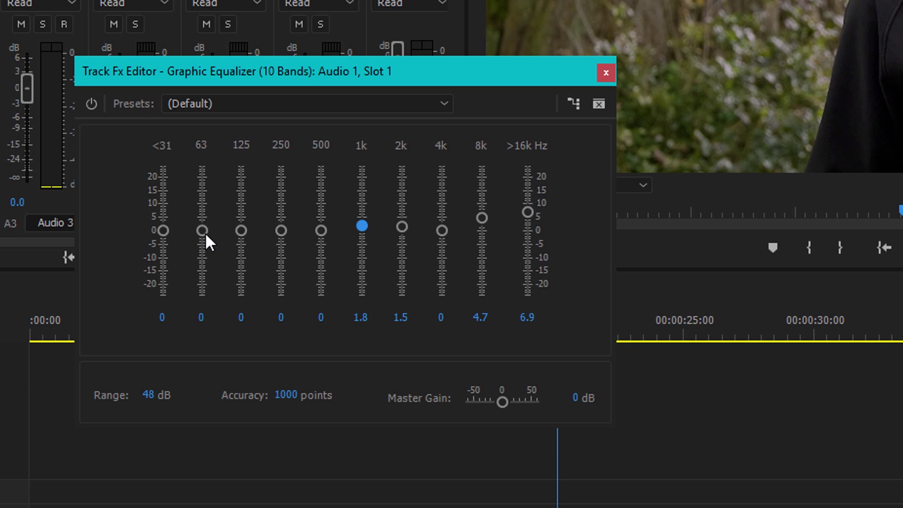
drag(205, 232, 204, 219)
key(space)
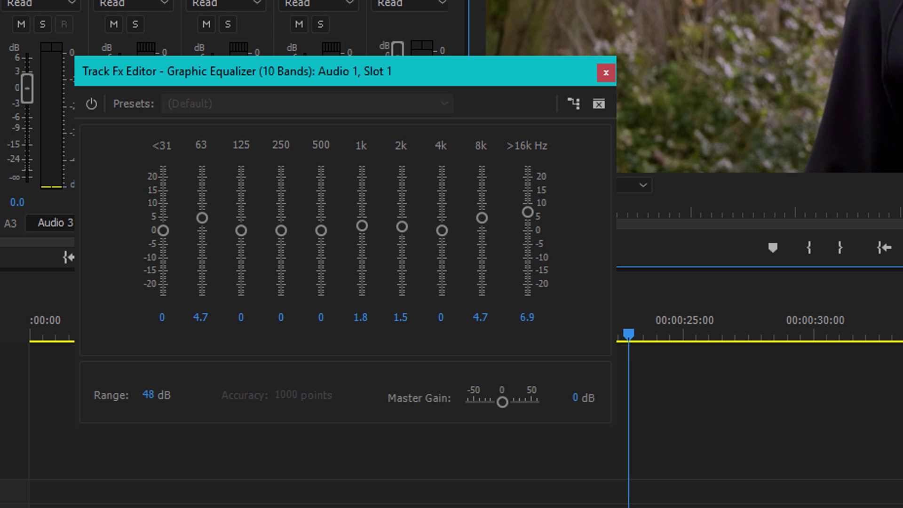
key(space)
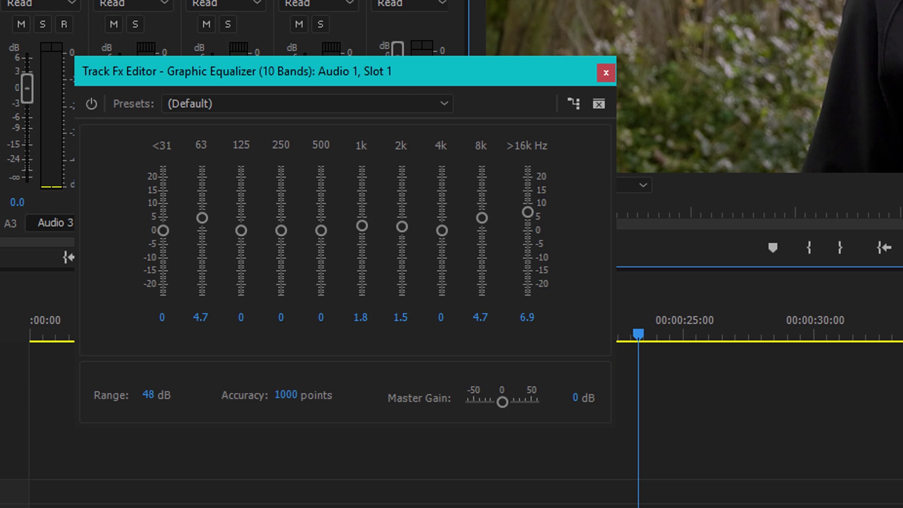
Step: Close the equalizer and give the Hard Limiter -1 dB maximum amplitude, 10.8 dB boost, 40 ms release
key(ctrl+w)
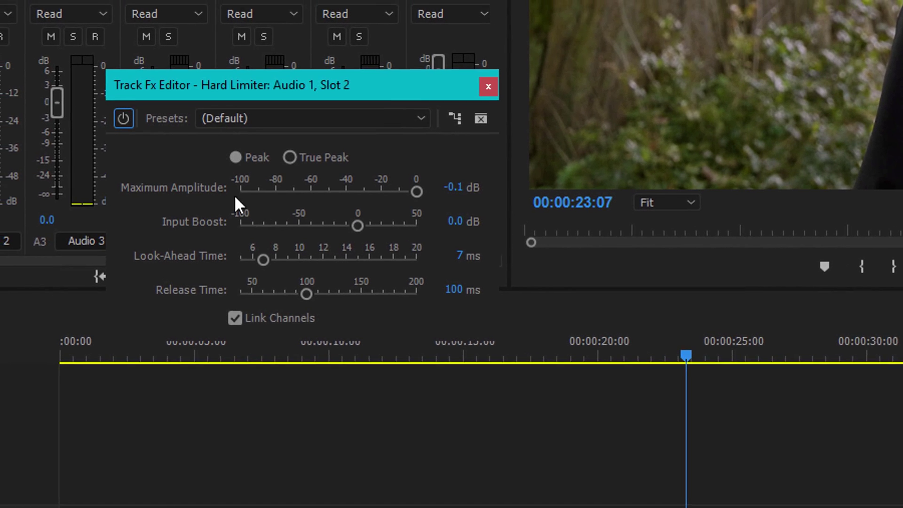
click(496, 204)
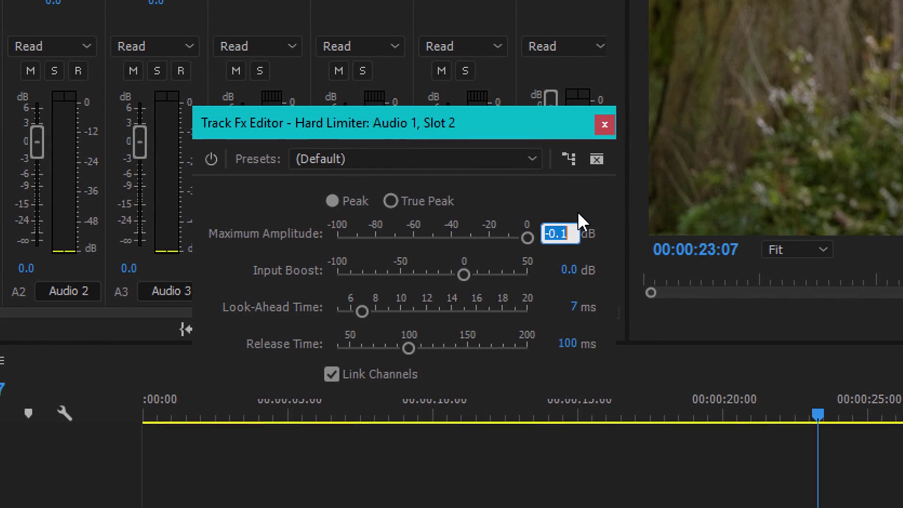
text(-1)
key(Return)
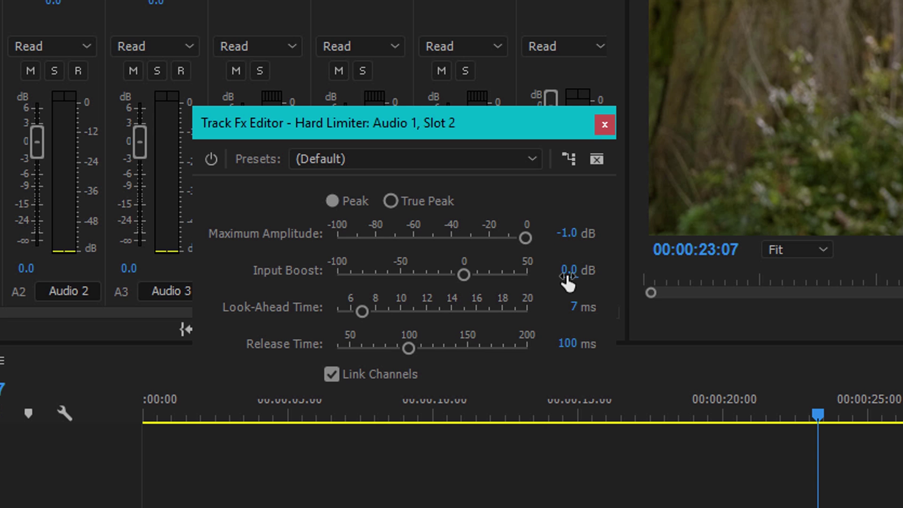
drag(567, 282, 672, 262)
drag(569, 358, 481, 352)
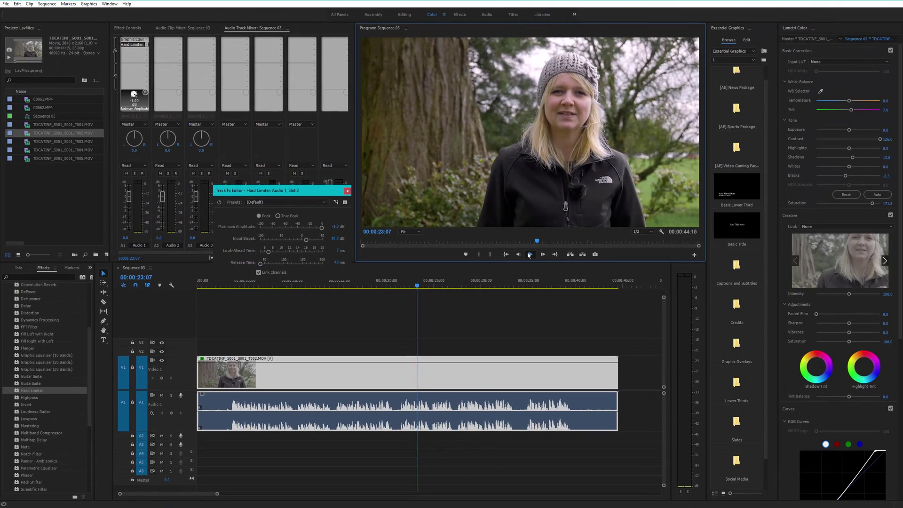
Step: Play and stop the sequence twice to hear the equalized, limited Audio 1 track
click(530, 254)
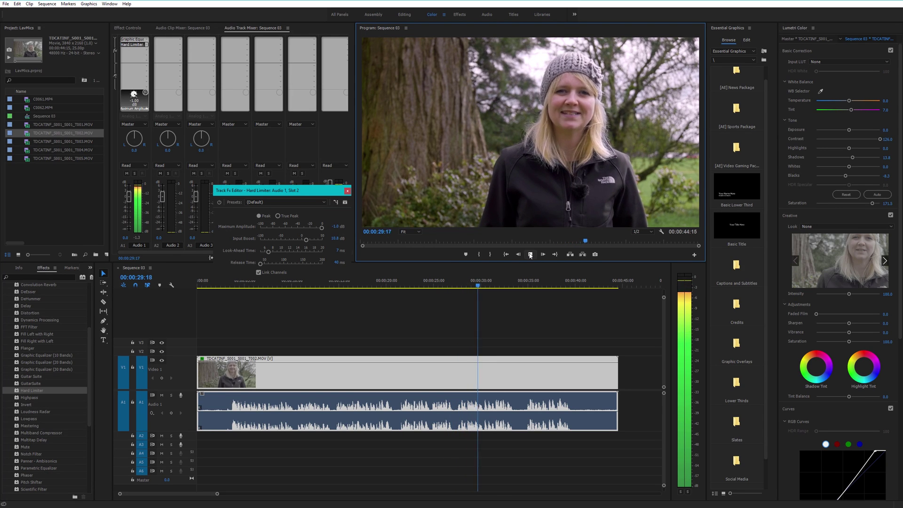
click(529, 254)
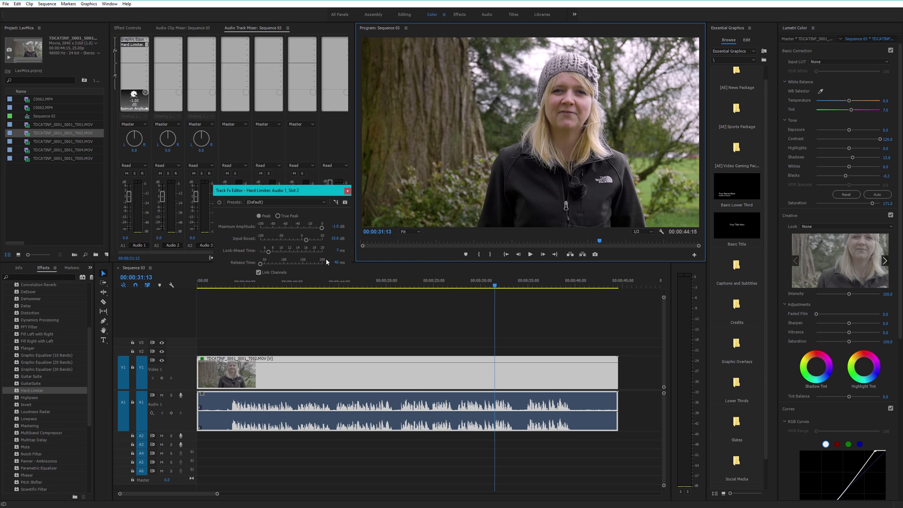
click(530, 254)
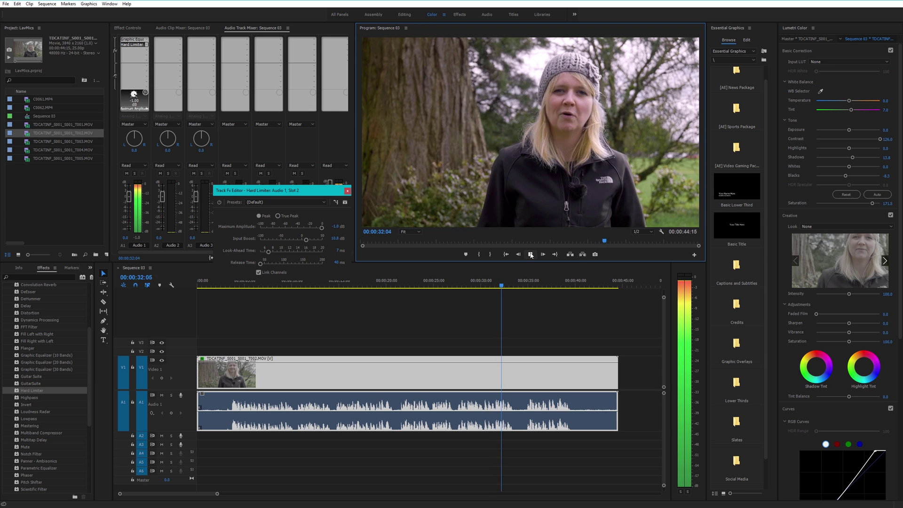
click(531, 254)
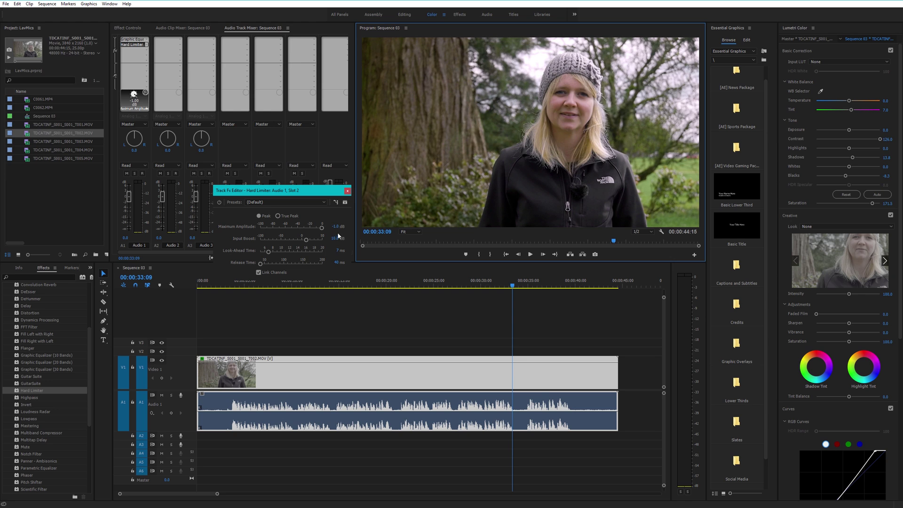
click(335, 238)
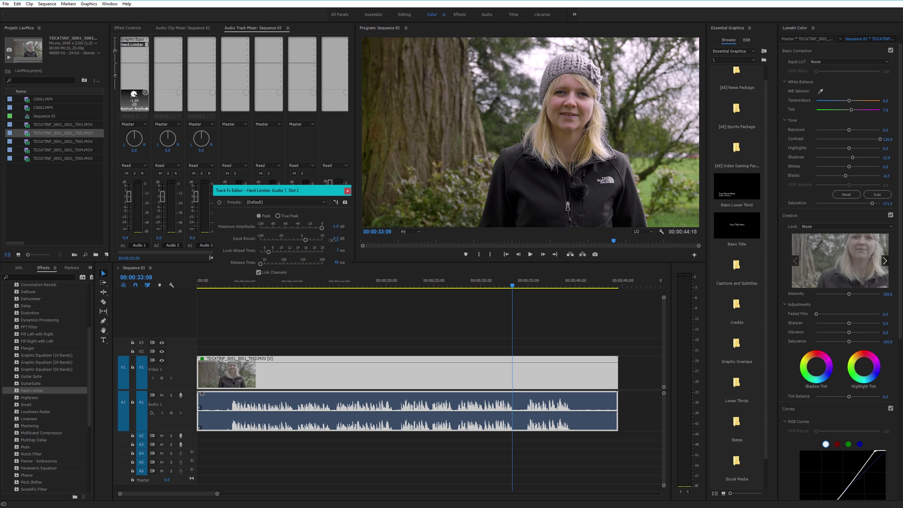
Step: Replay the interview from about 25 seconds, then select Audio 1's Hard Limiter insert
click(441, 282)
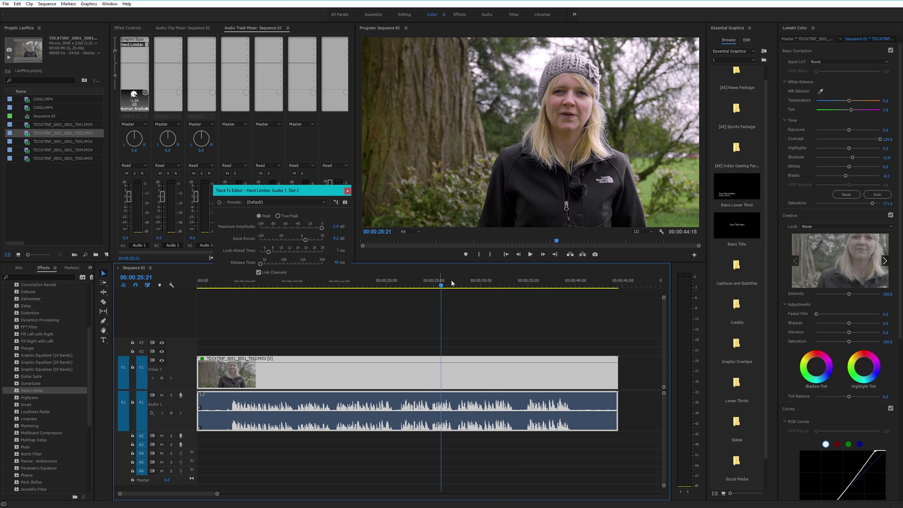
click(531, 254)
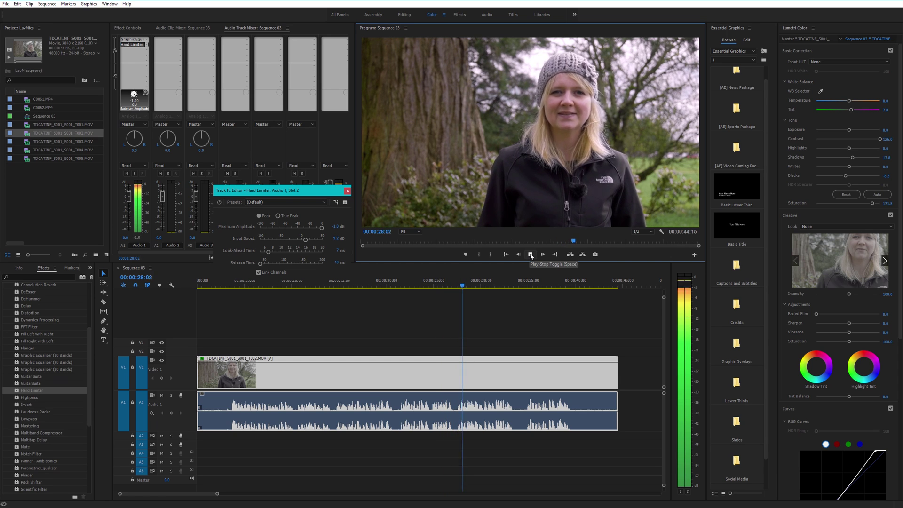
click(530, 254)
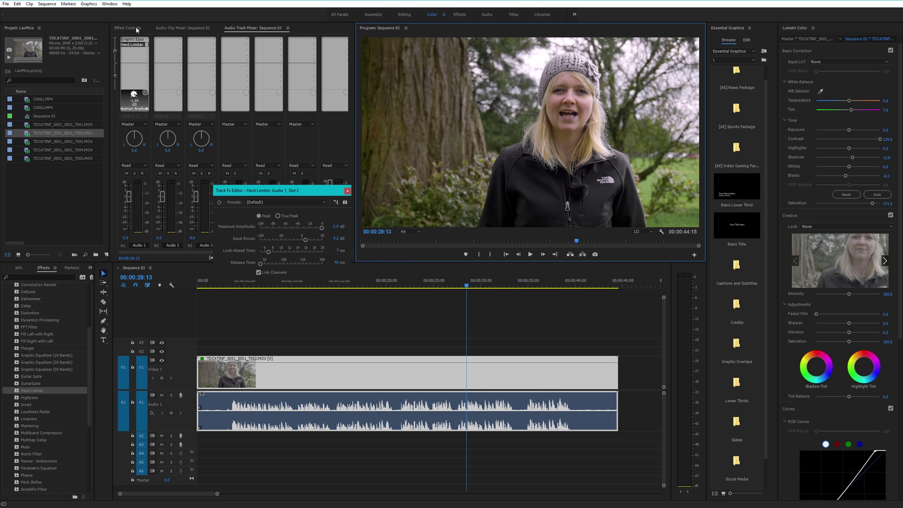
click(130, 43)
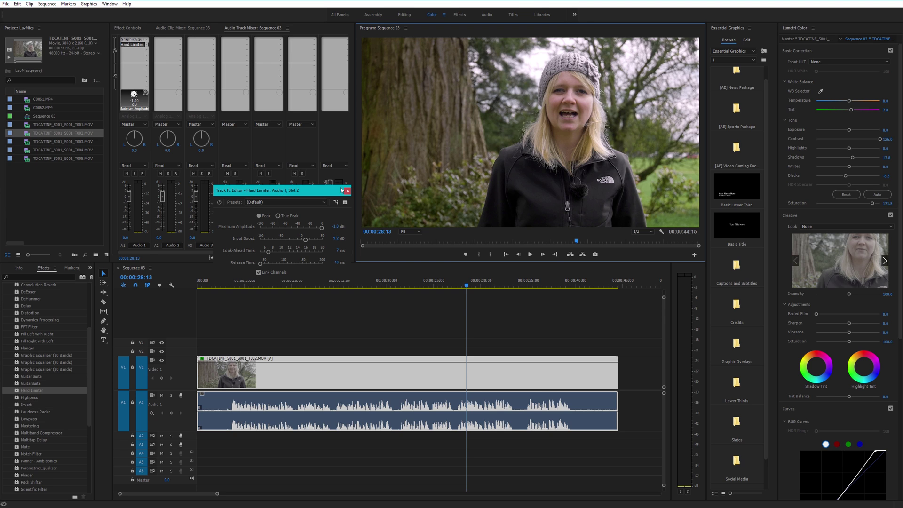